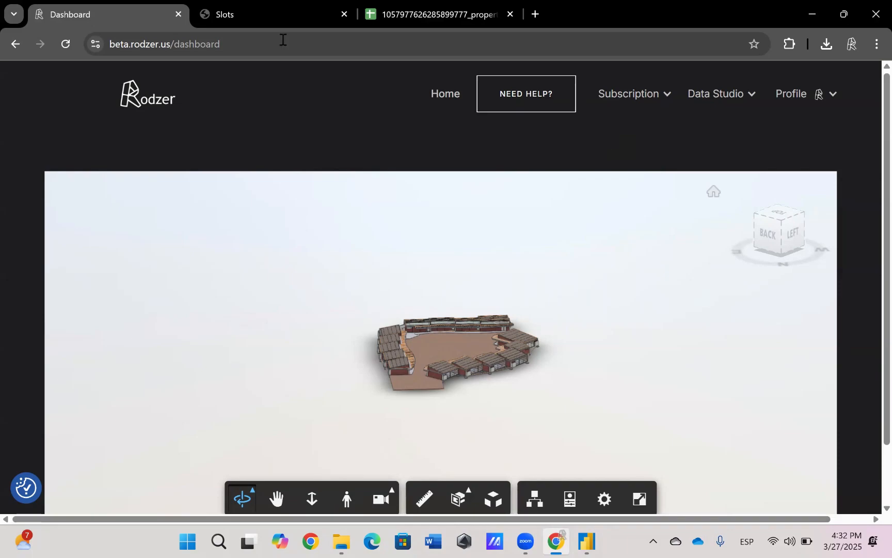
Switch to Power BI Desktop and check the reportID parameter in the RodzerReport template dialog
mouse_move(705, 130)
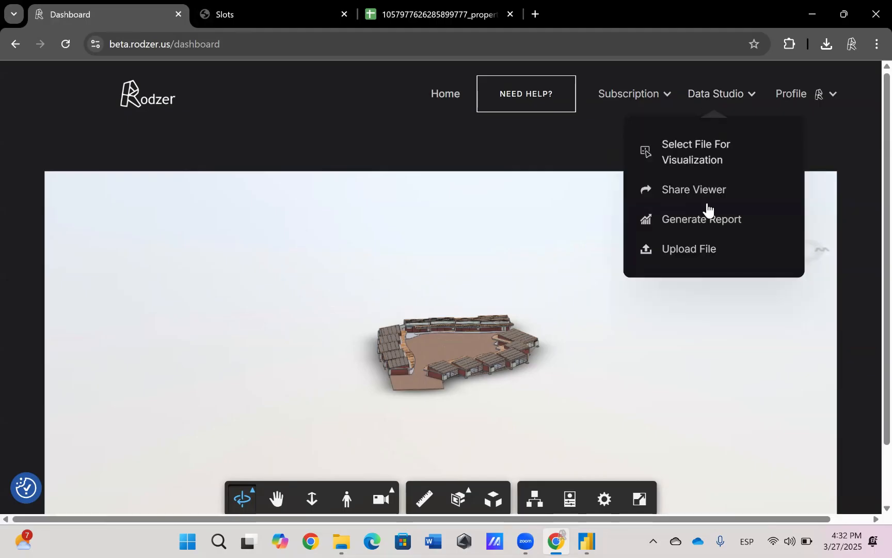
left_click(587, 541)
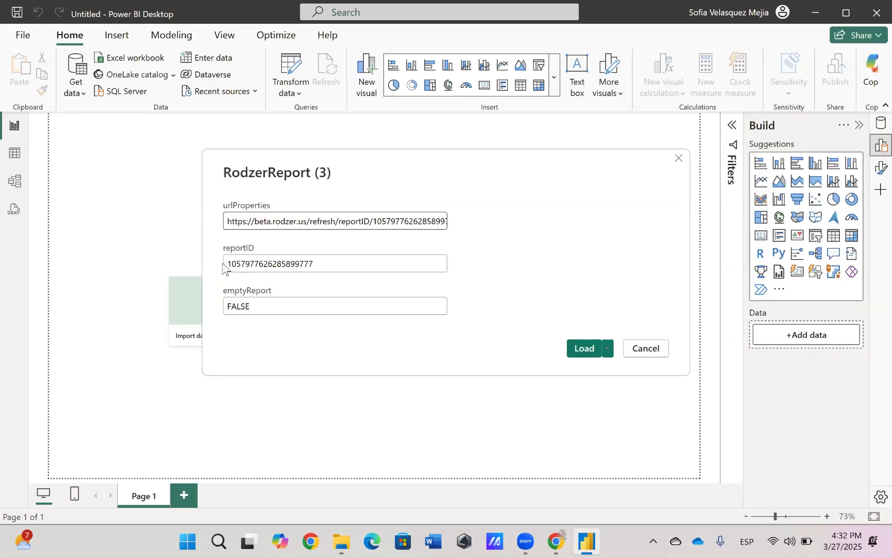
left_click_drag(228, 264, 318, 272)
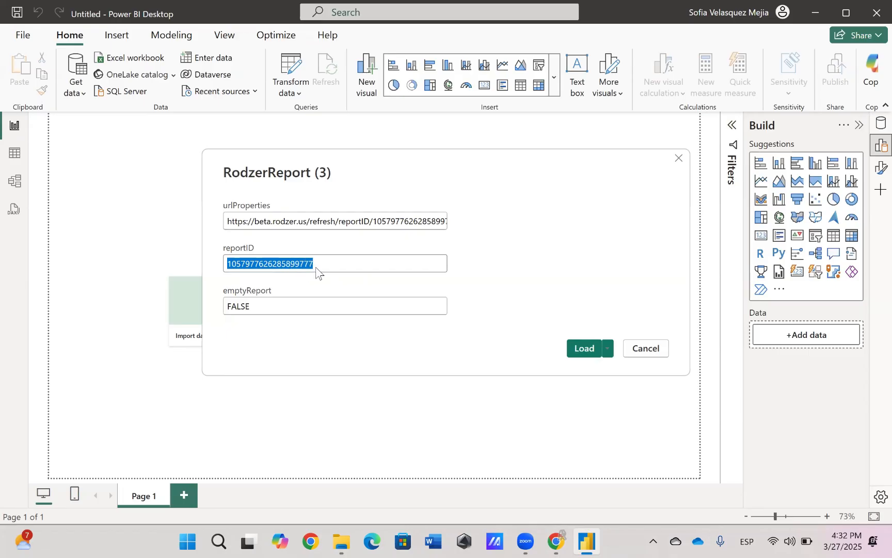
Switch to the browser's Slots page and check the Workspace ID of Zipaquirá - Base Rodzer.rvt on the second page of entries
key("alt+Tab")
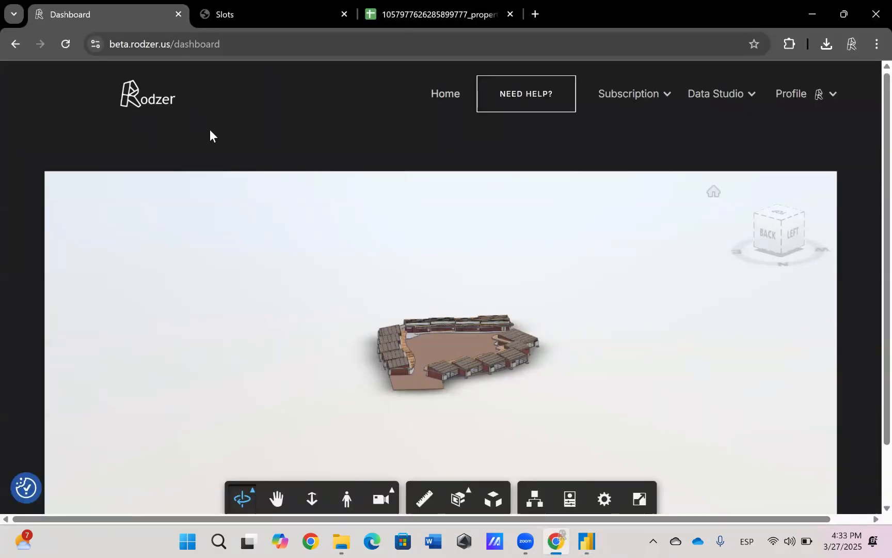
left_click(244, 21)
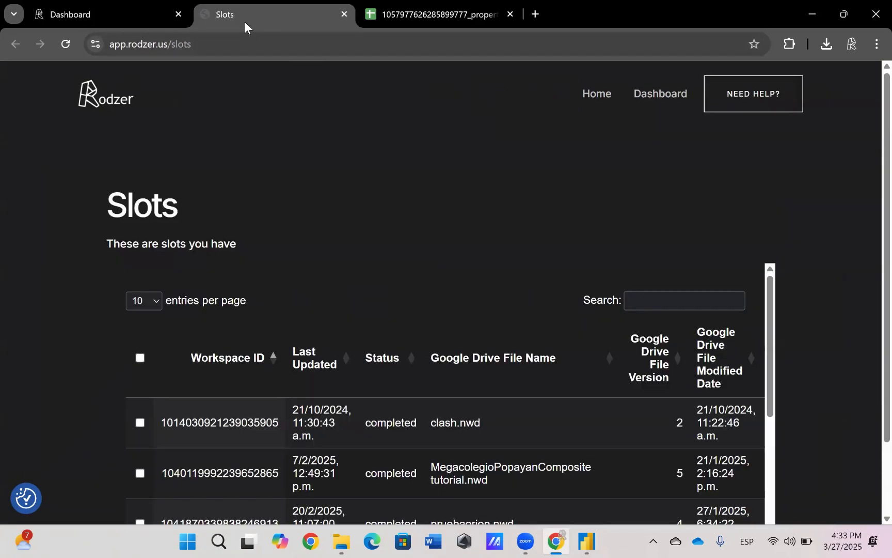
scroll(539, 321, "down", 8)
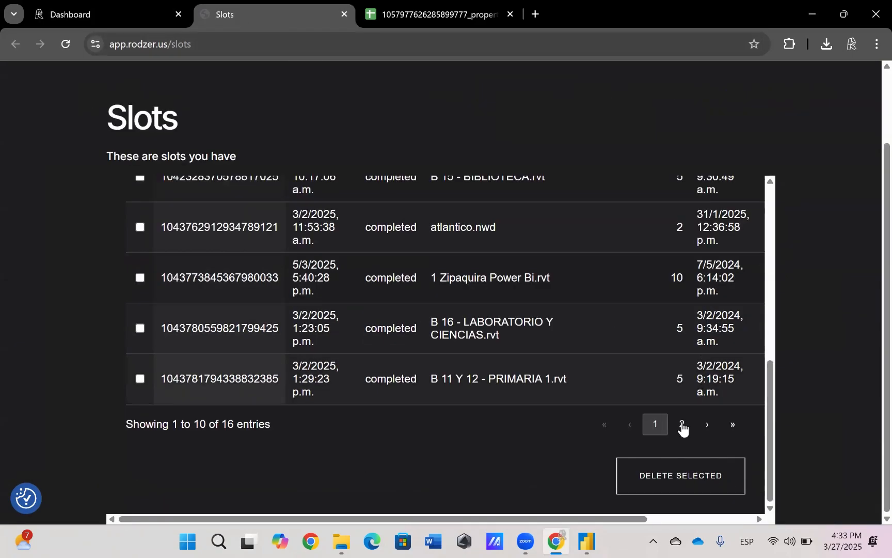
left_click(681, 424)
left_click_drag(430, 366, 471, 414)
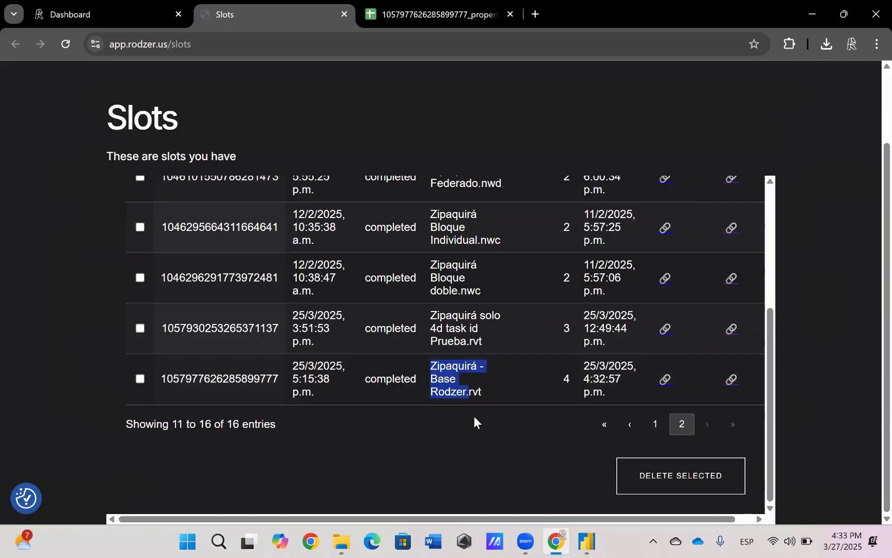
left_click_drag(161, 381, 277, 382)
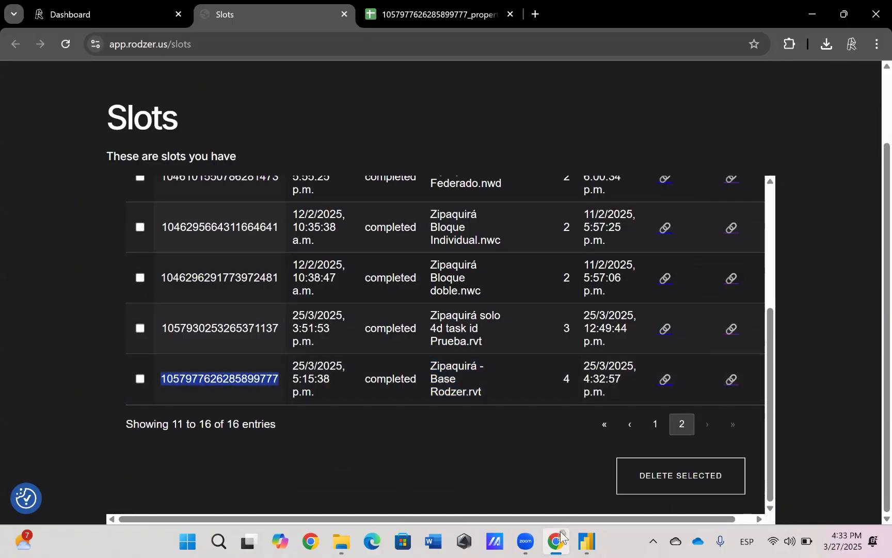
Compare the template's reportID parameter with the ID in the properties spreadsheet's file name in Google Sheets
left_click(588, 540)
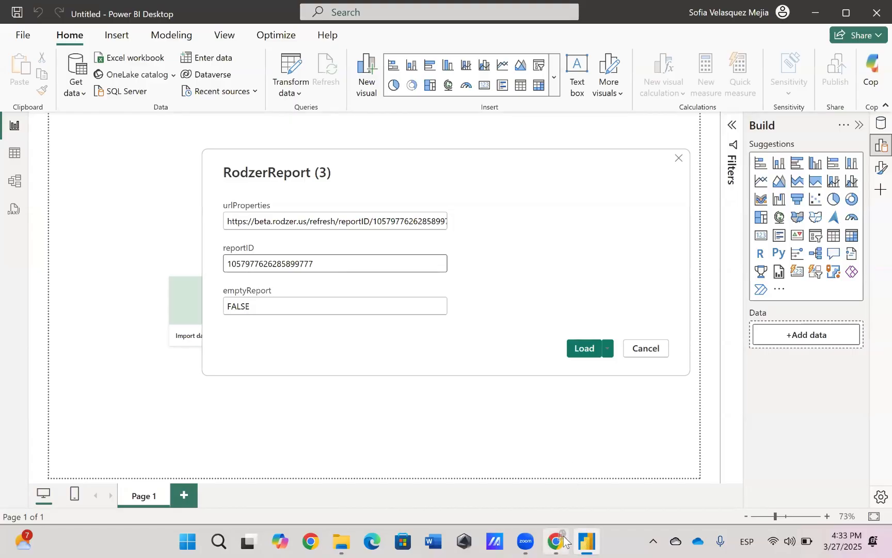
left_click(555, 541)
left_click(434, 15)
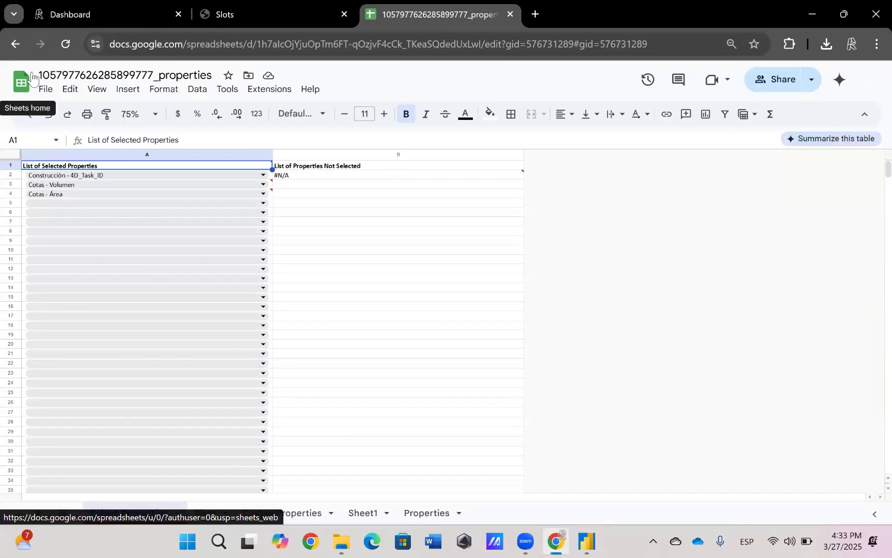
left_click_drag(154, 76, 42, 75)
left_click(136, 75)
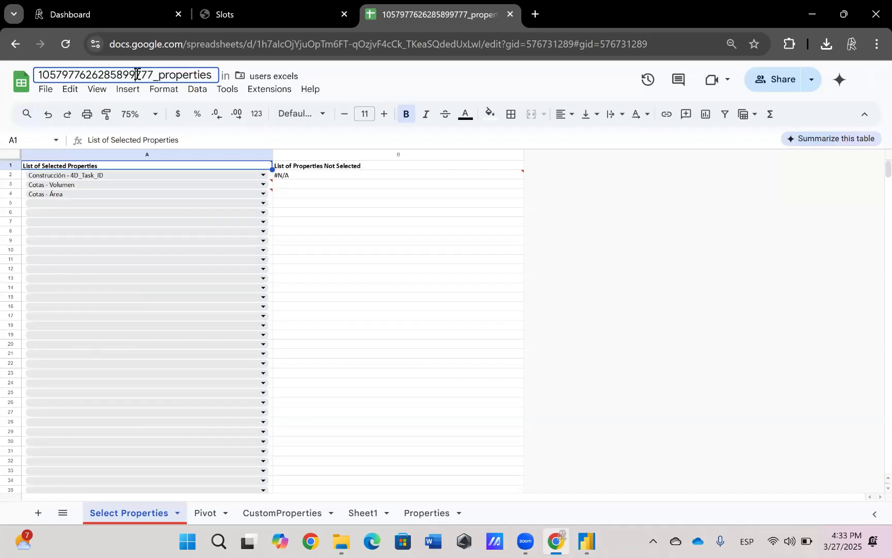
Return to Power BI Desktop, load the RodzerReport template with its prefilled parameters and dismiss the refresh summary
left_click(583, 543)
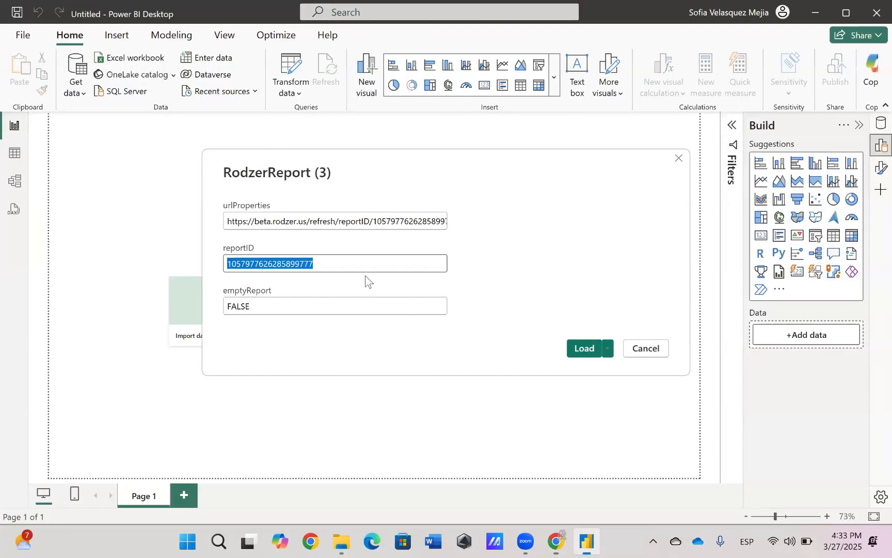
left_click(580, 355)
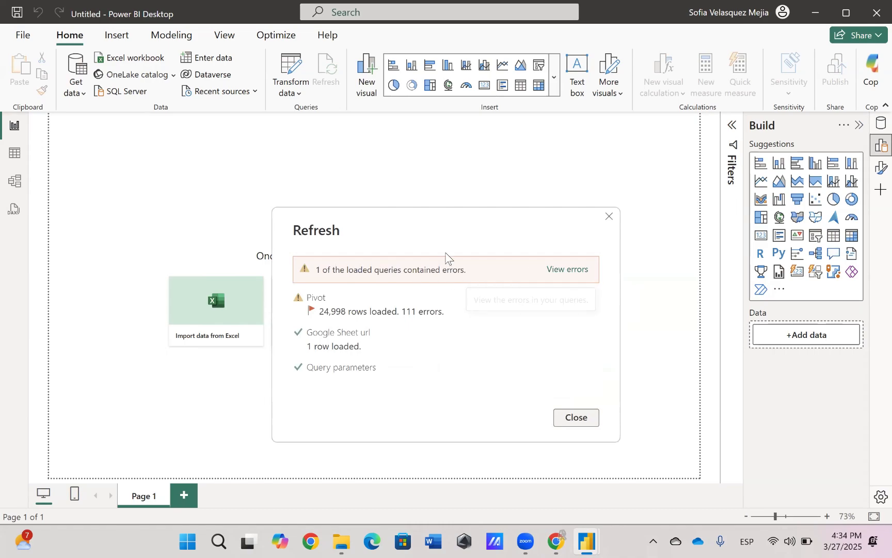
left_click(573, 419)
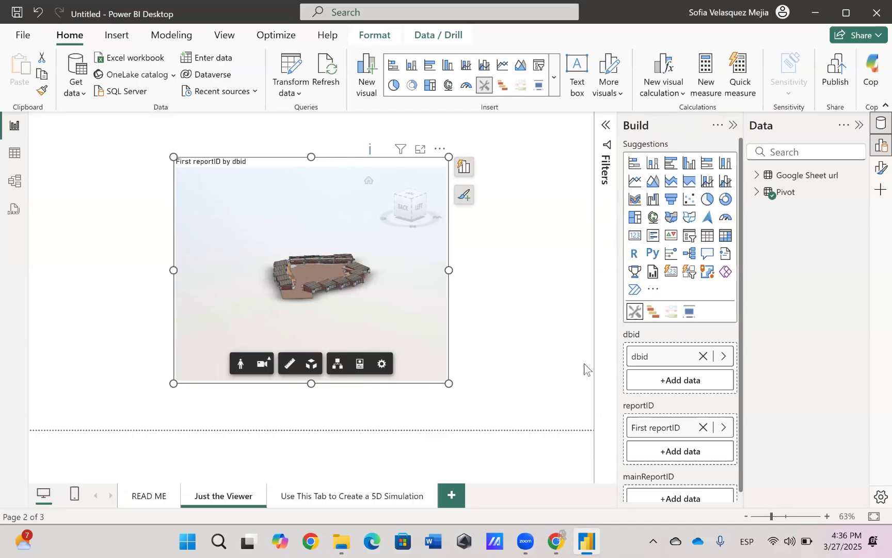
Delete the report page "Use This Tab to Create a 5D Simulation"
left_click(561, 361)
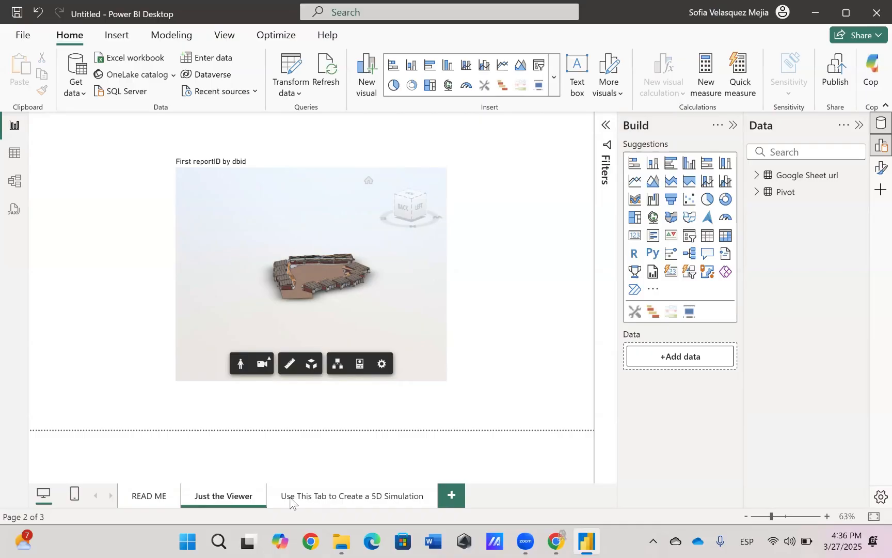
left_click(432, 491)
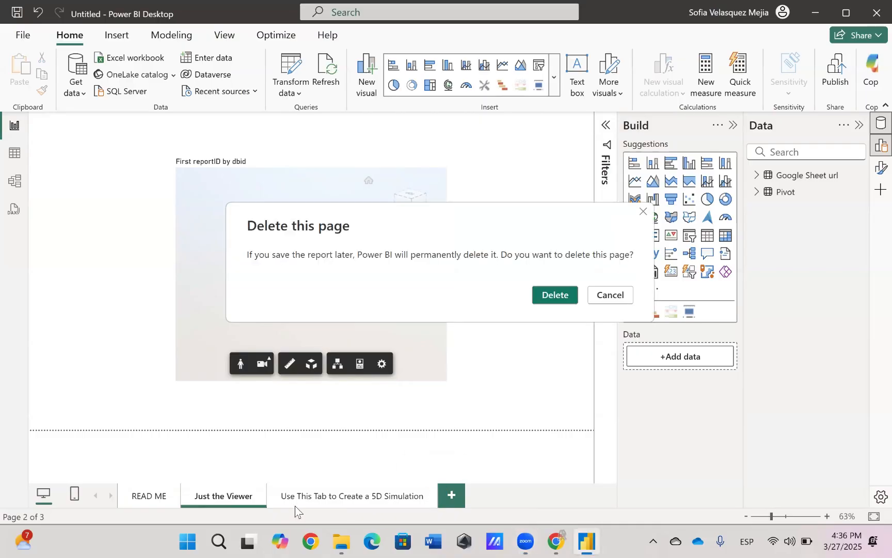
key("Return")
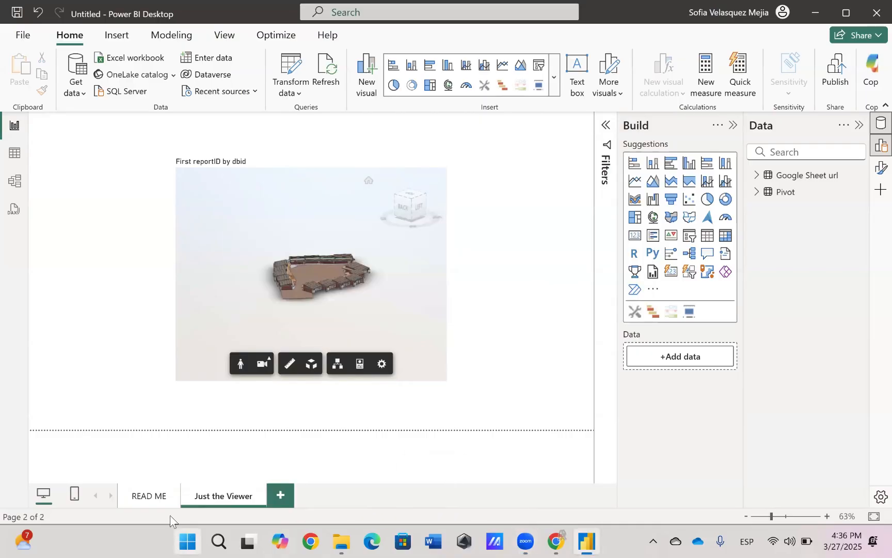
Duplicate the "Just the Viewer" page and rename the copy "Simulación 4D"
right_click(228, 497)
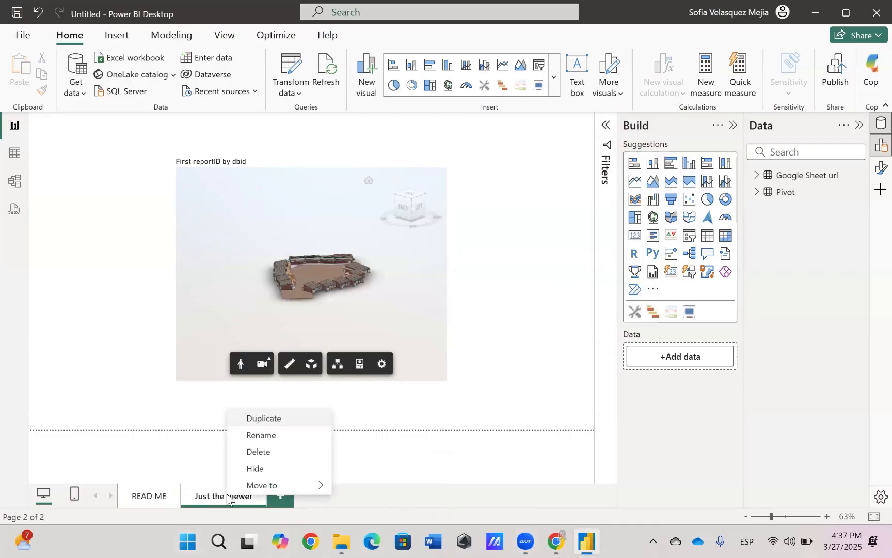
left_click(259, 419)
double_click(313, 497)
type("Simulación 4D")
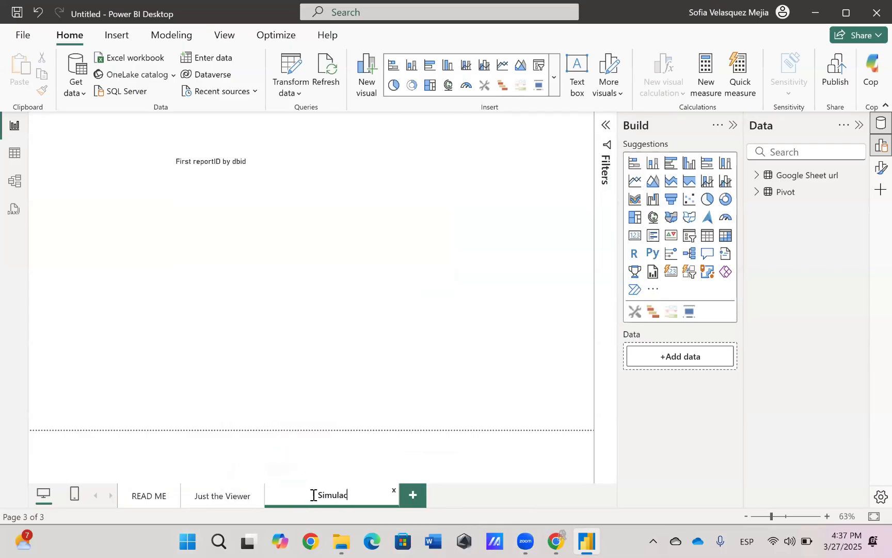
key("Return")
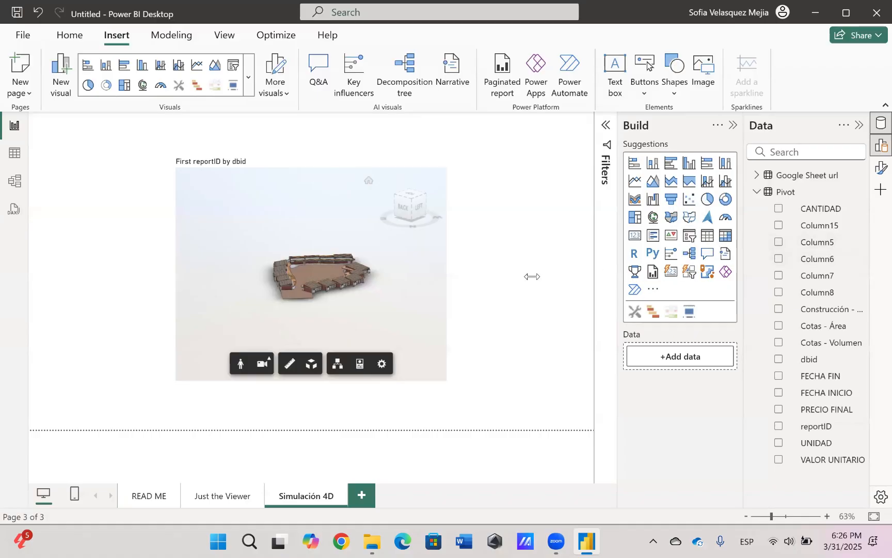
Show the Pivot table's data and sort it by Construcción - 4D_Task_ID in descending order
left_click(14, 158)
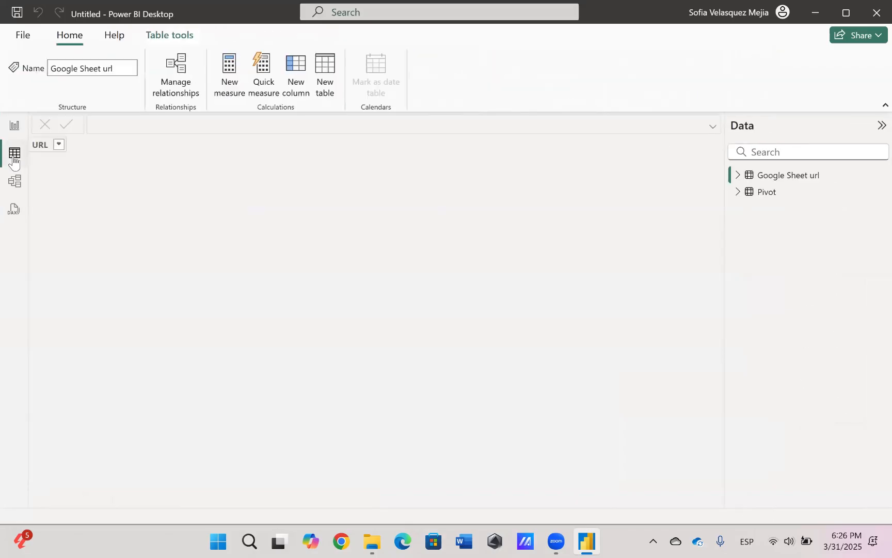
left_click(767, 195)
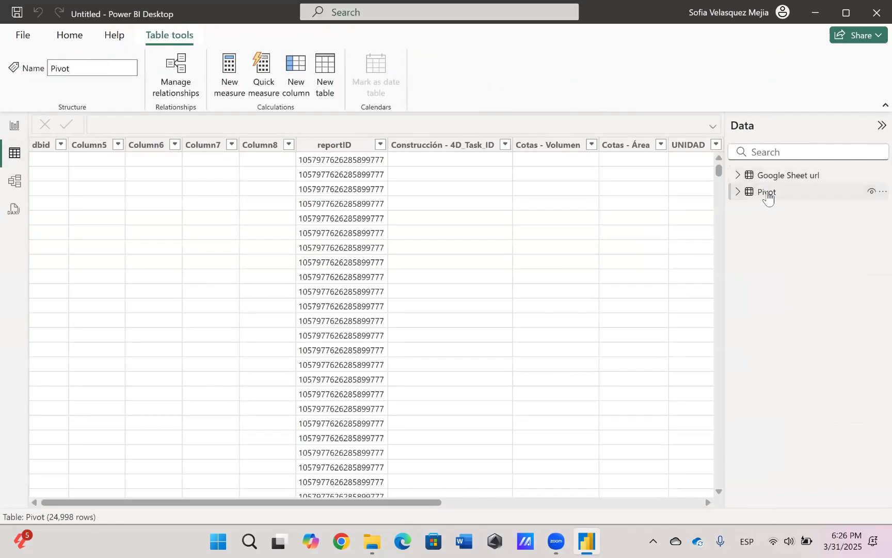
scroll(445, 253, "right", 5)
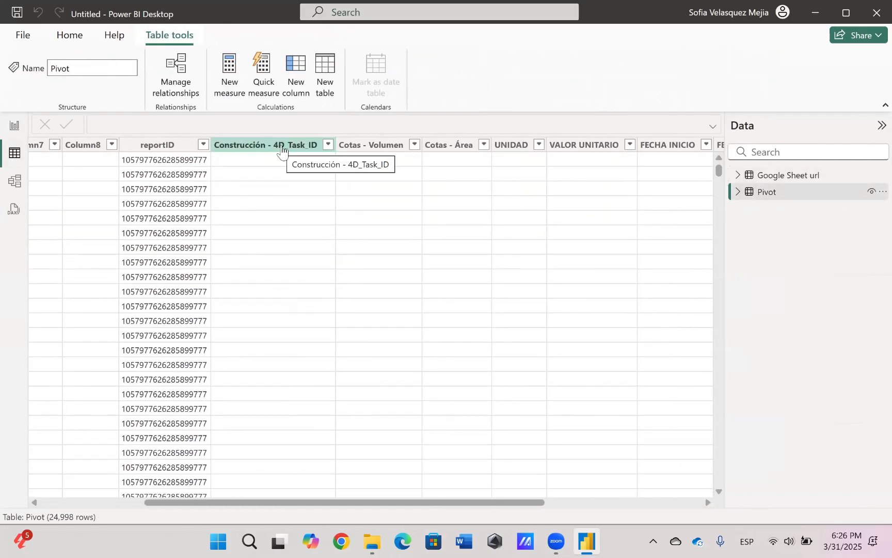
left_click(282, 150)
right_click(296, 148)
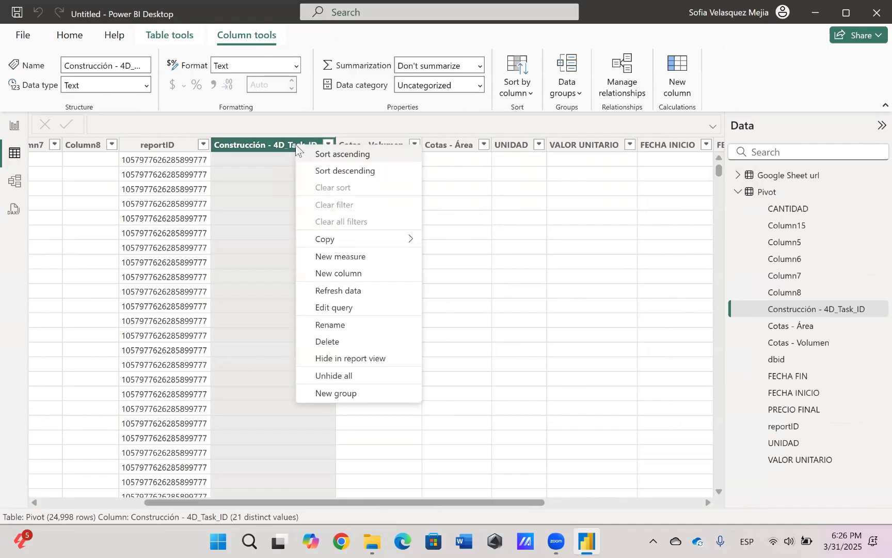
left_click(338, 171)
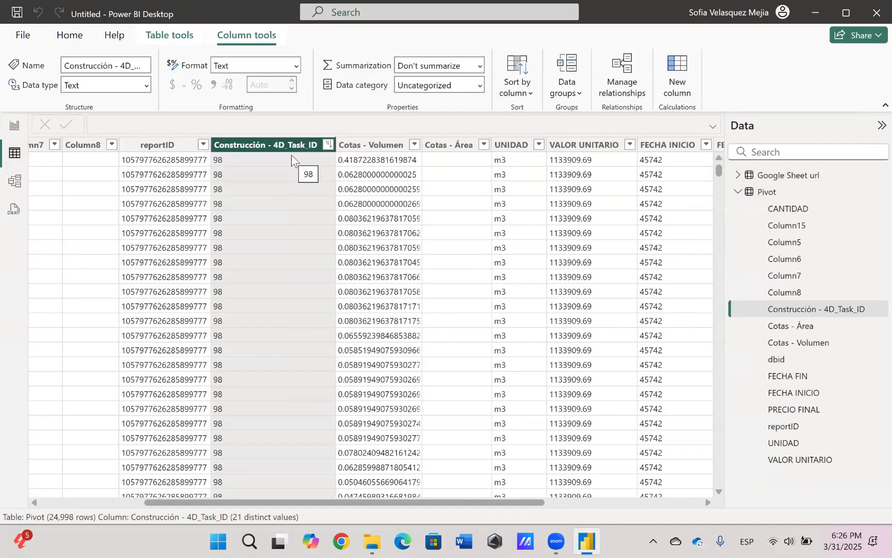
Examine the Pivot table's volume, unit price, date, quantity and final price columns for their data formats
scroll(331, 176, "right", 3)
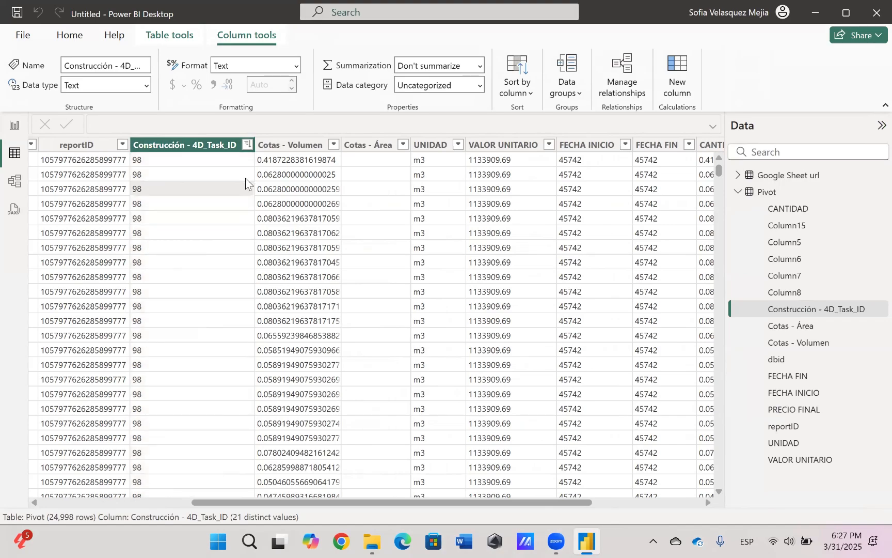
scroll(293, 212, "right", 3)
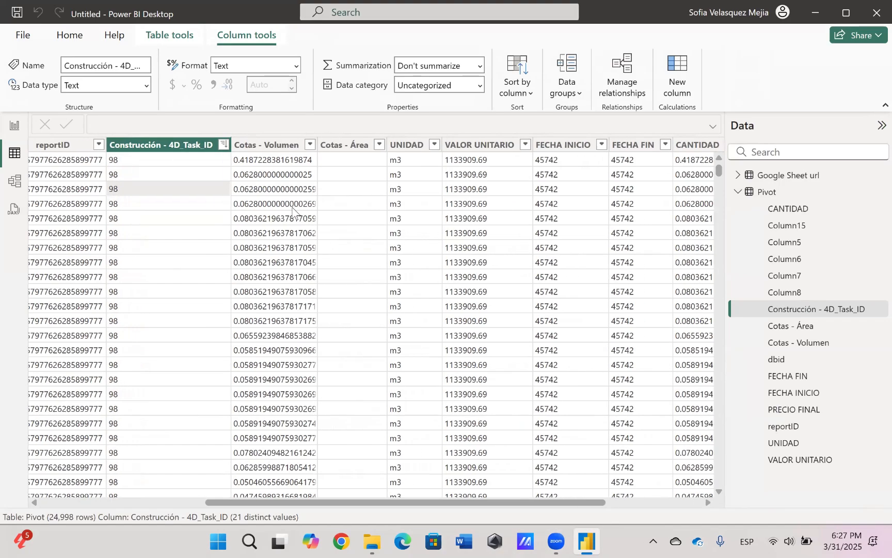
scroll(293, 212, "right", 5)
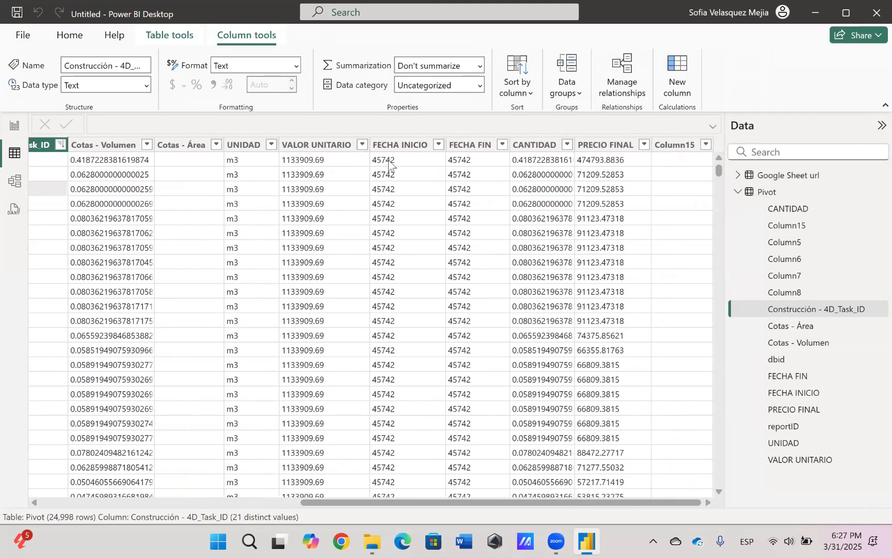
left_click(460, 161)
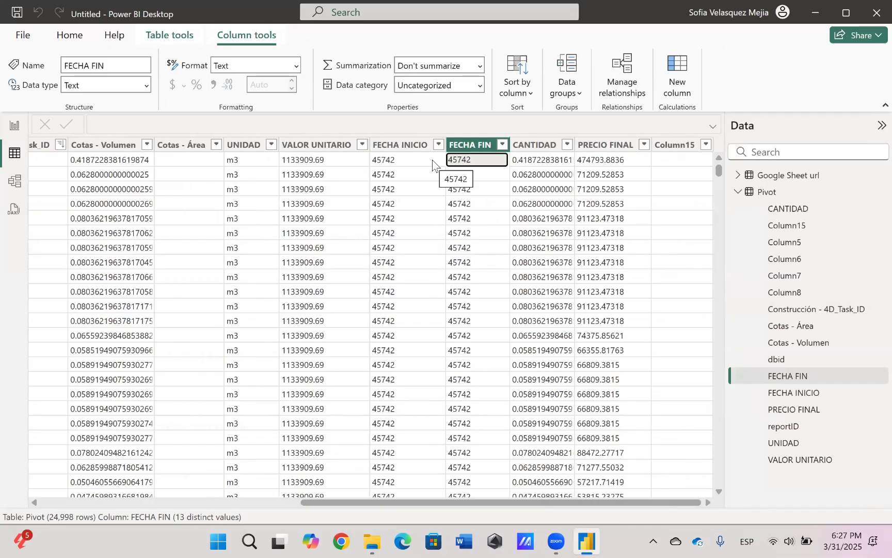
left_click(609, 165)
left_click(345, 167)
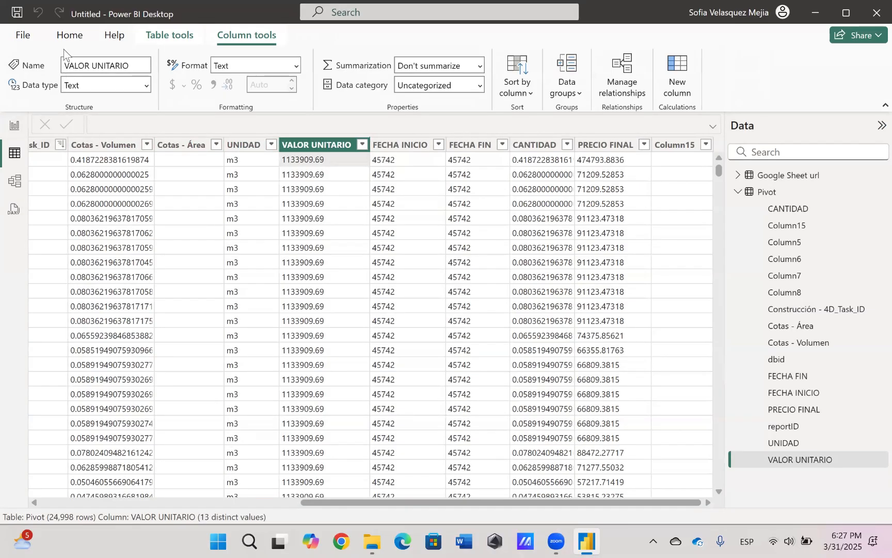
Open the Pivot query in the Power Query Editor
left_click(65, 36)
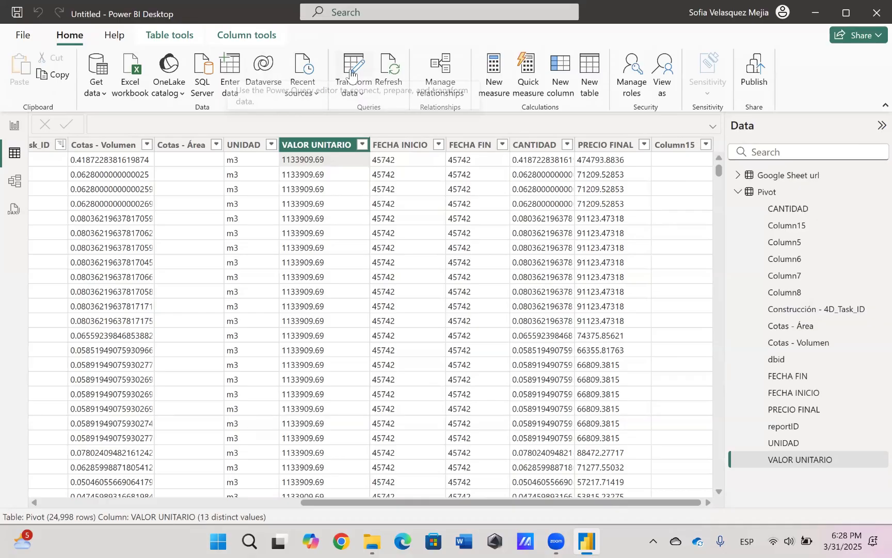
left_click(352, 72)
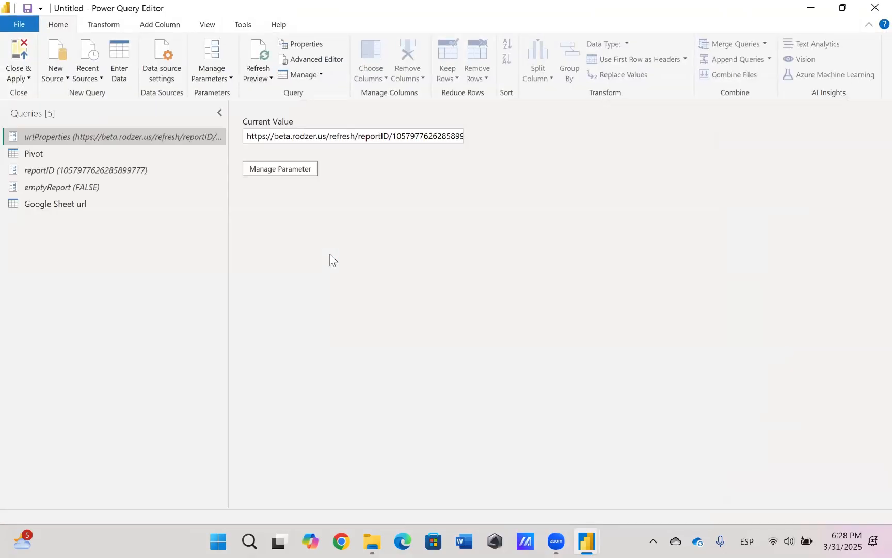
left_click(35, 154)
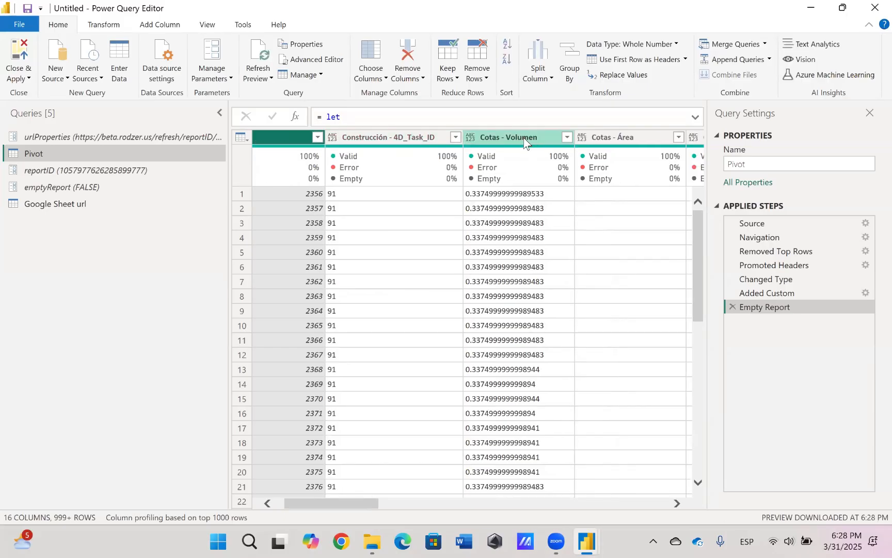
Set the data type of the Cotas - Volumen and Cotas - Área columns to Decimal Number
scroll(509, 223, "right", 3)
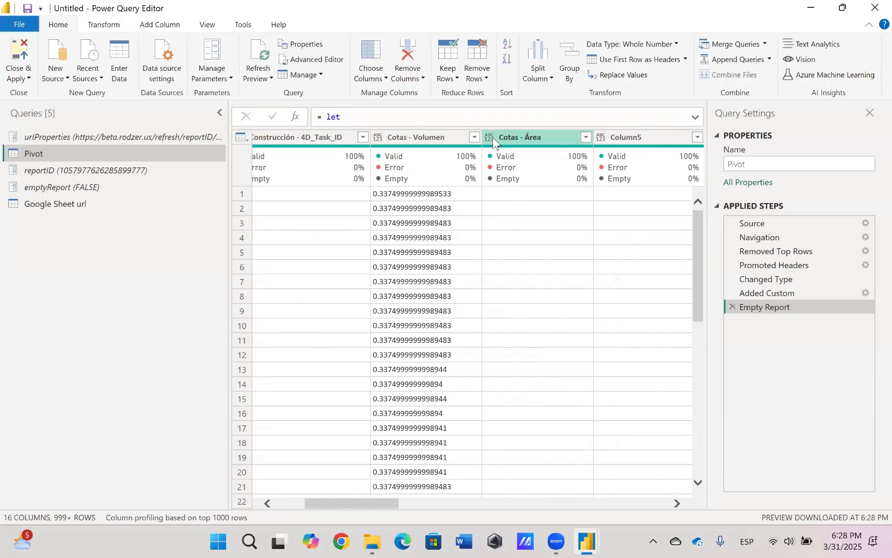
left_click(404, 140)
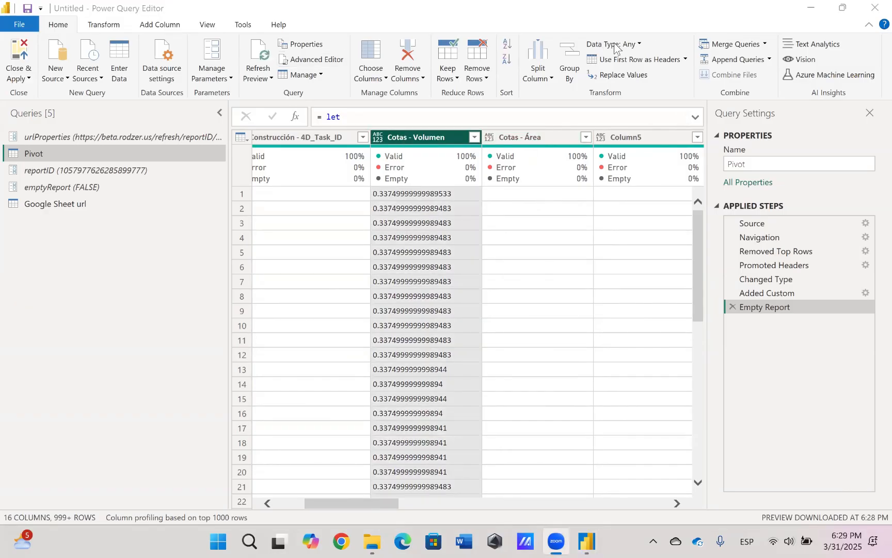
left_click(633, 45)
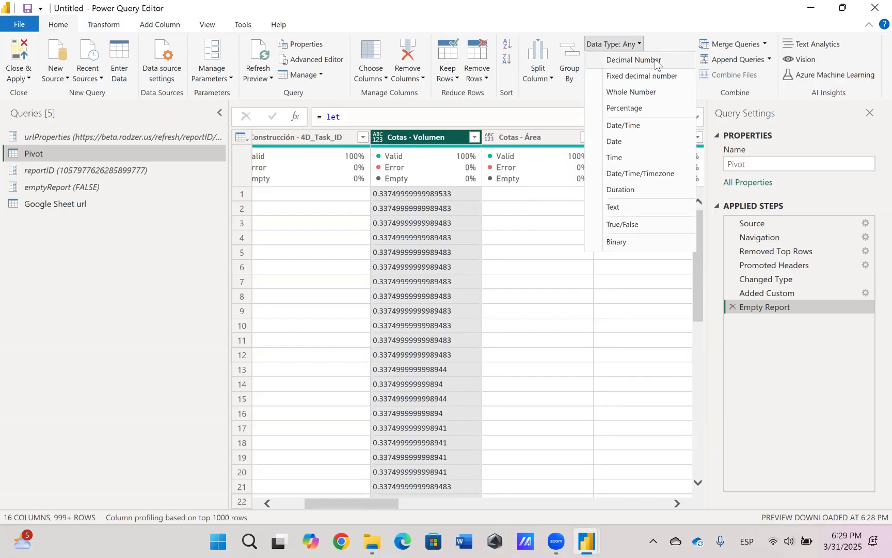
left_click(643, 61)
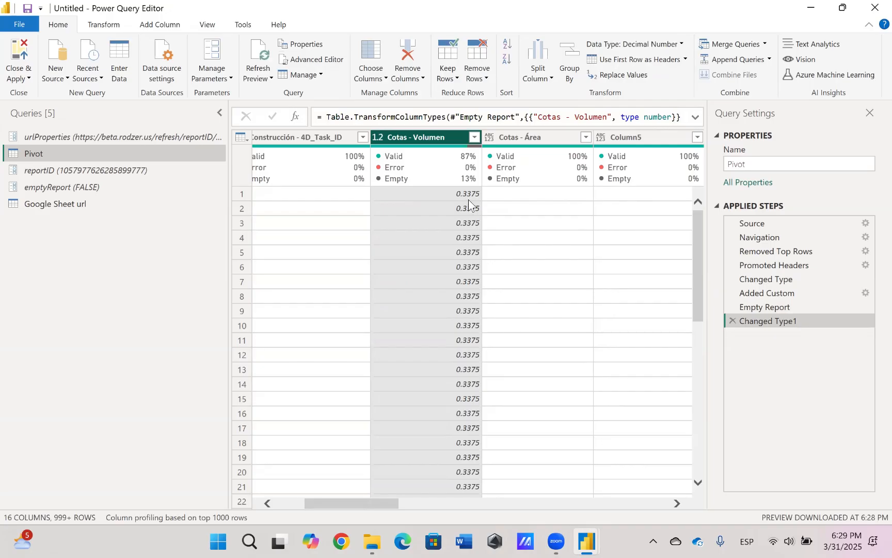
left_click(518, 136)
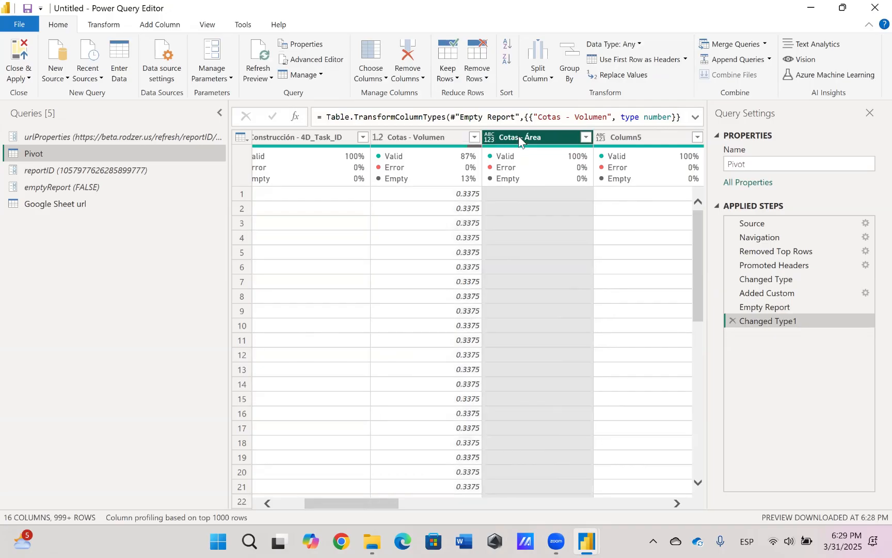
left_click(625, 46)
left_click(625, 62)
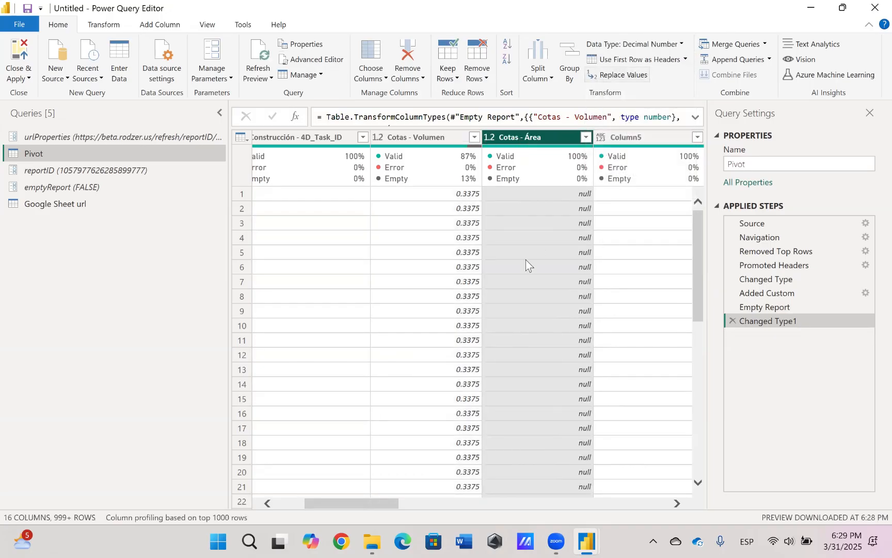
Set the data type of the VALOR UNITARIO column to Fixed decimal number
scroll(526, 260, "right", 5)
scroll(527, 265, "right", 3)
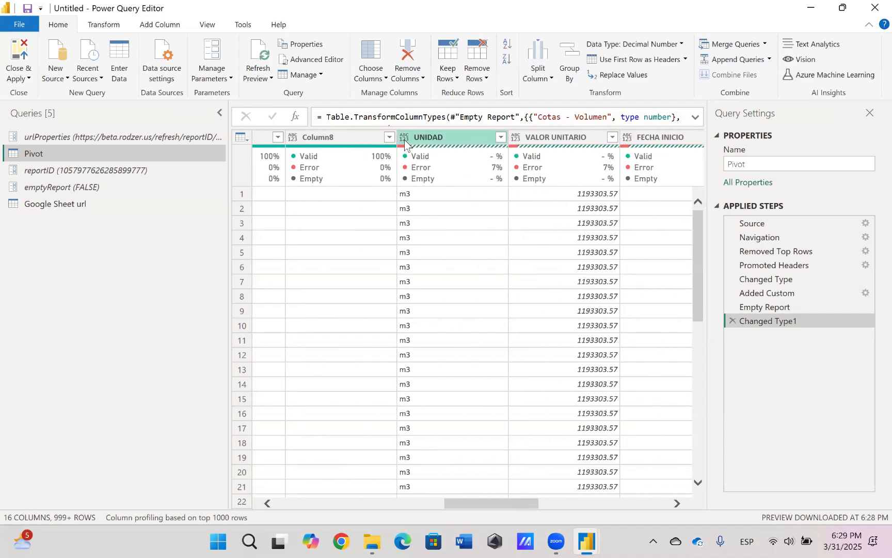
scroll(413, 248, "right", 3)
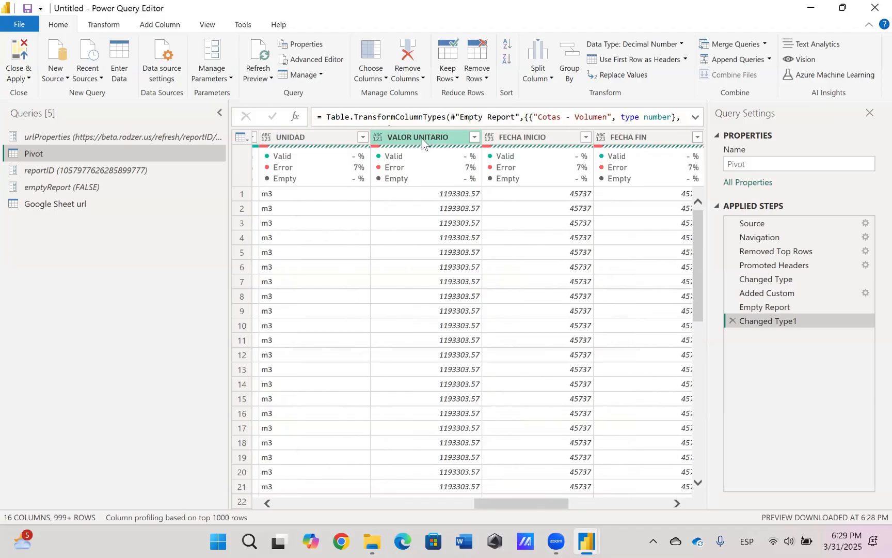
left_click(403, 137)
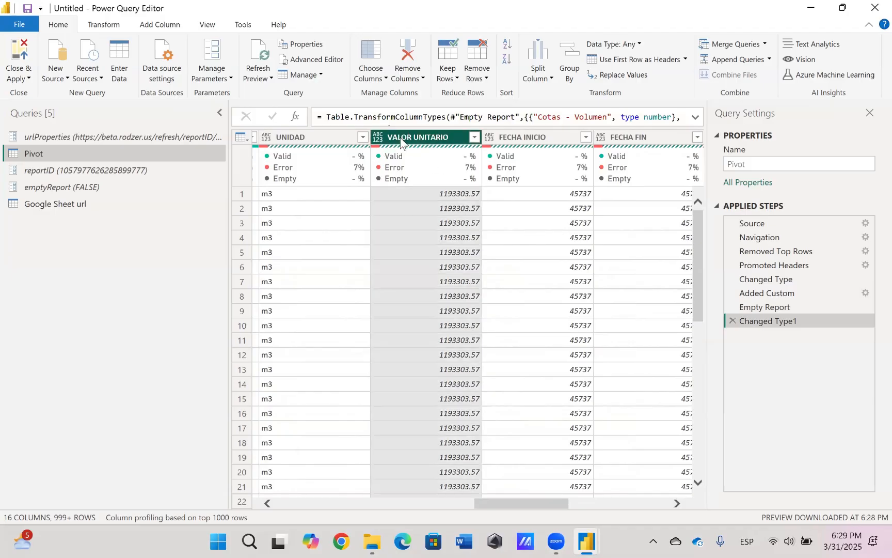
left_click(615, 44)
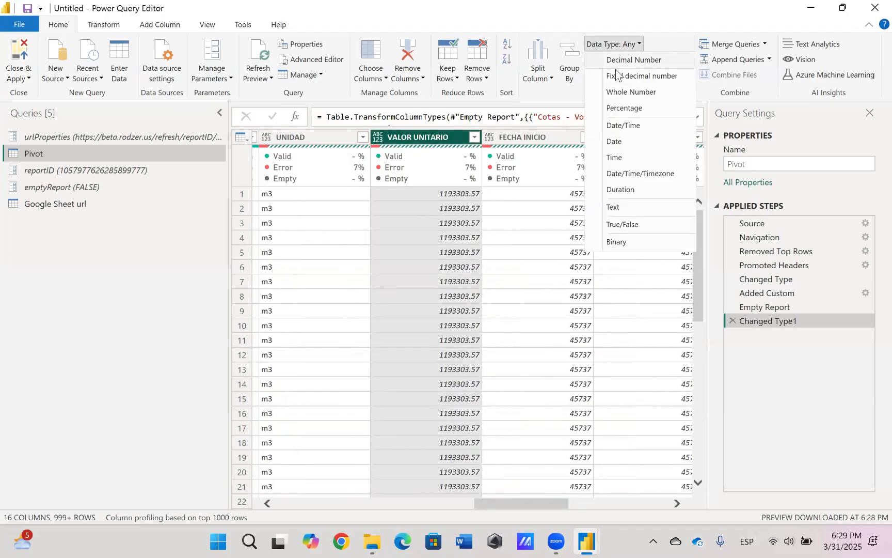
left_click(651, 79)
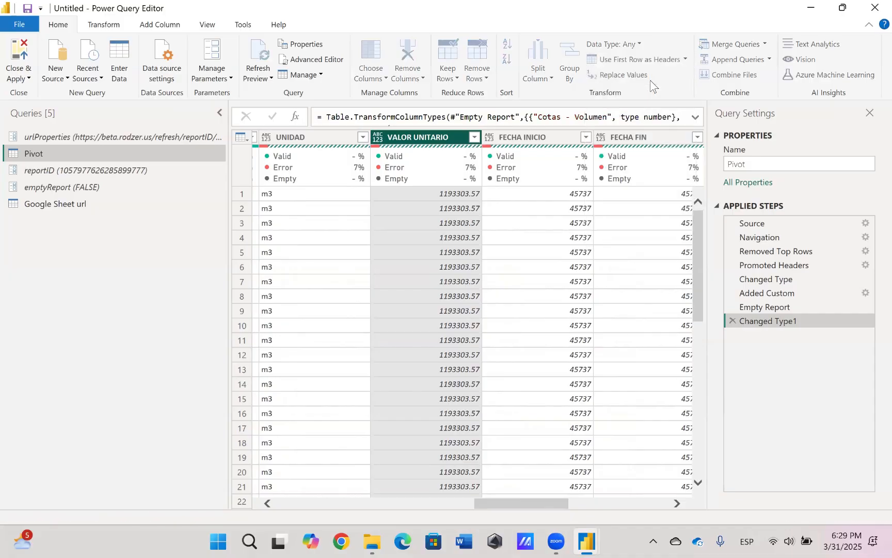
Set the data type of the FECHA INICIO and FECHA FIN columns to Date
scroll(379, 140, "right", 3)
left_click(379, 140)
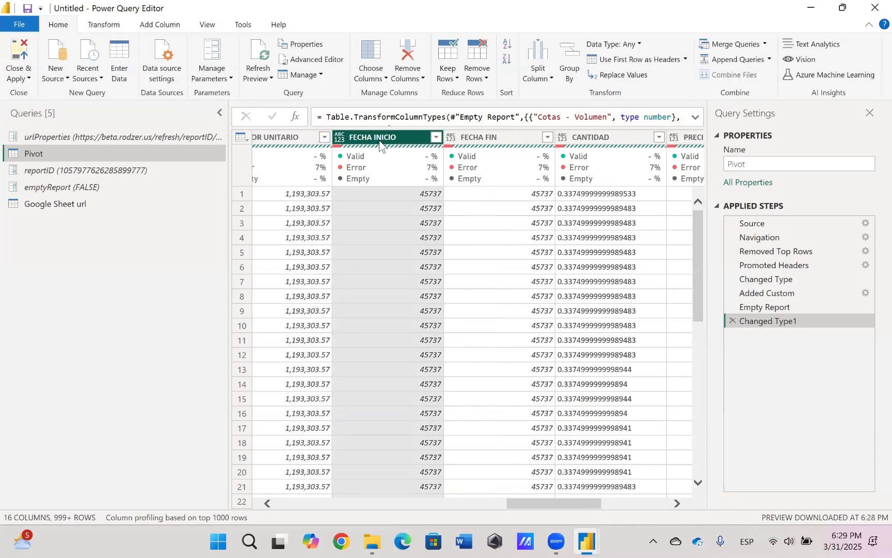
left_click(613, 44)
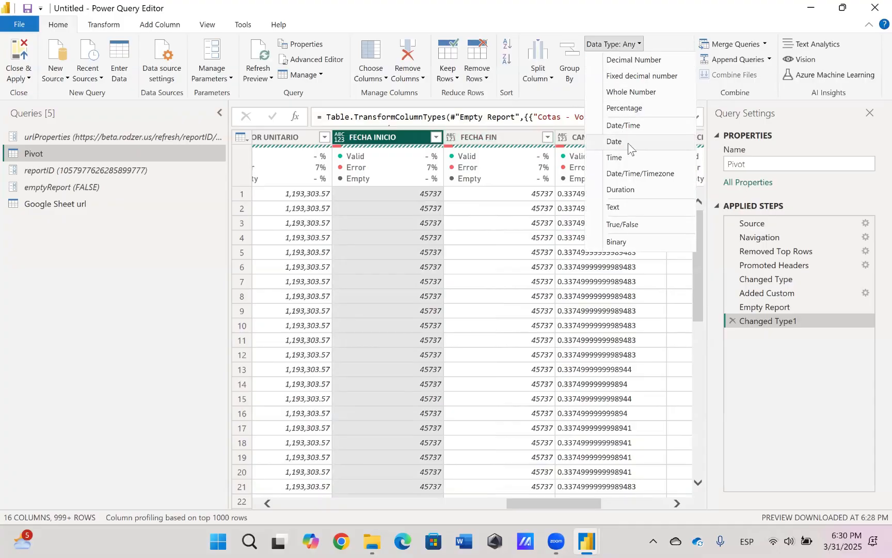
left_click(614, 142)
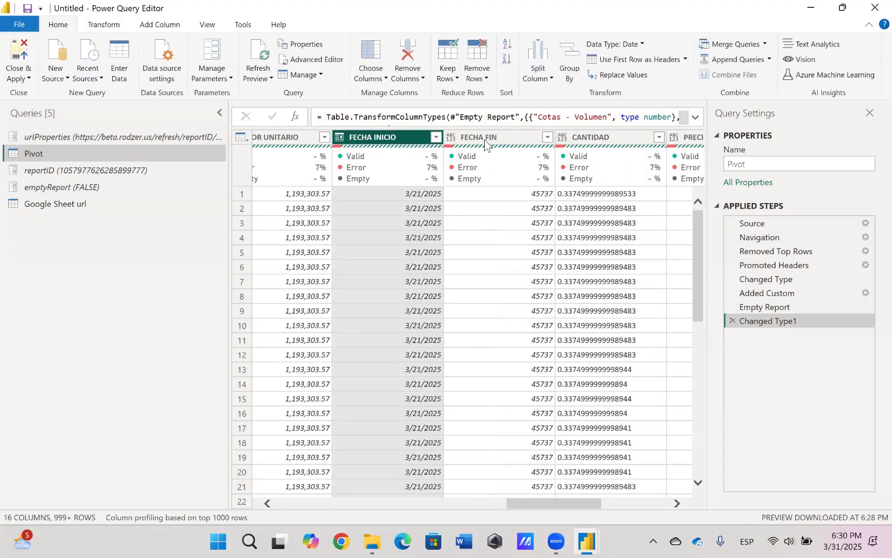
left_click(485, 142)
left_click(614, 45)
left_click(618, 141)
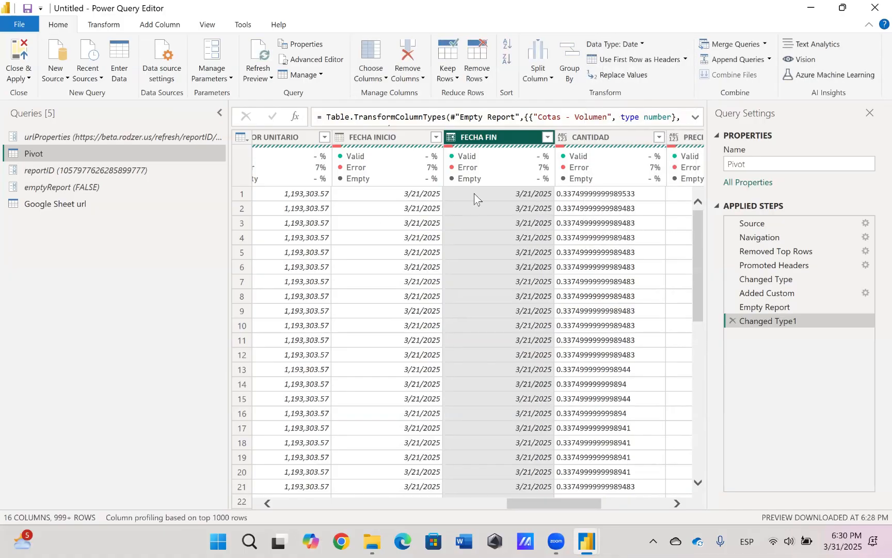
Set the CANTIDAD column to Decimal Number and the PRECIO FINAL column to Fixed decimal number
scroll(474, 193, "right", 3)
left_click(447, 137)
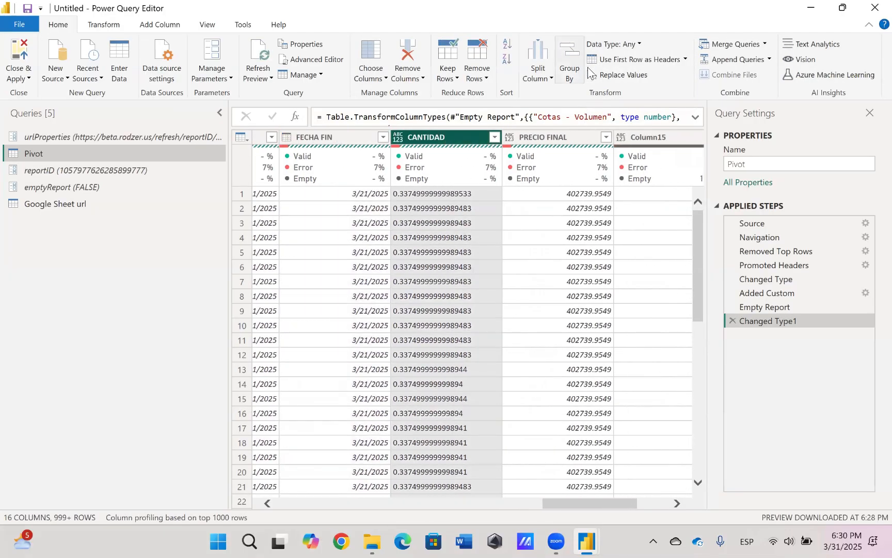
left_click(619, 44)
left_click(630, 60)
scroll(436, 266, "right", 3)
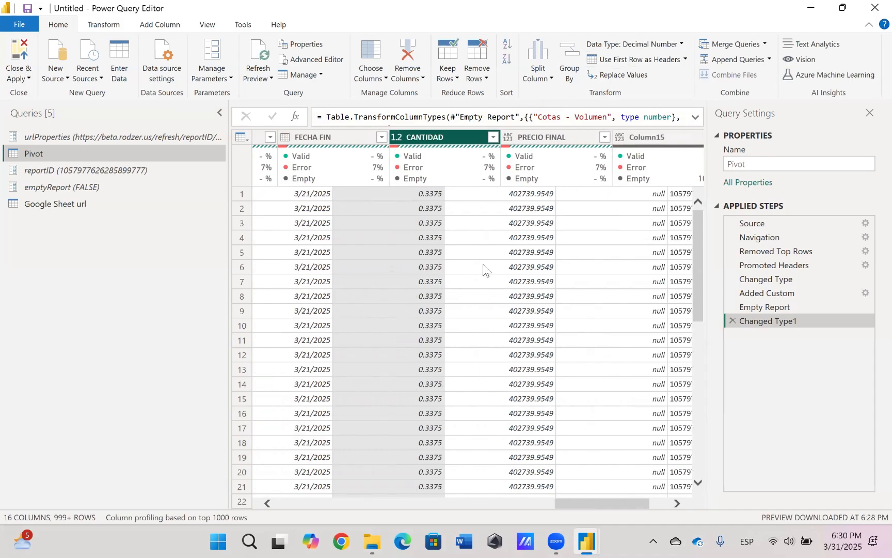
left_click(440, 140)
left_click(620, 46)
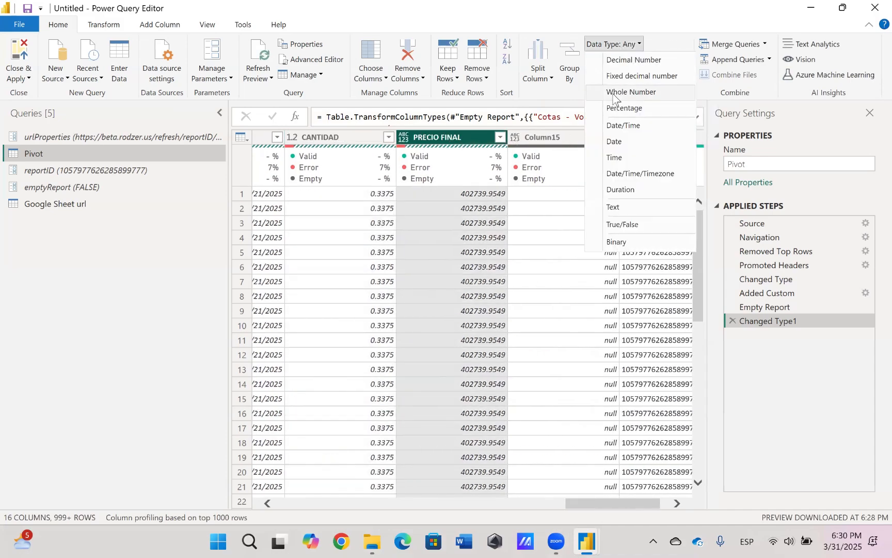
left_click(656, 78)
Apply the query changes to the report, dismiss the load summary and check the reformatted Pivot columns
scroll(506, 299, "right", 2)
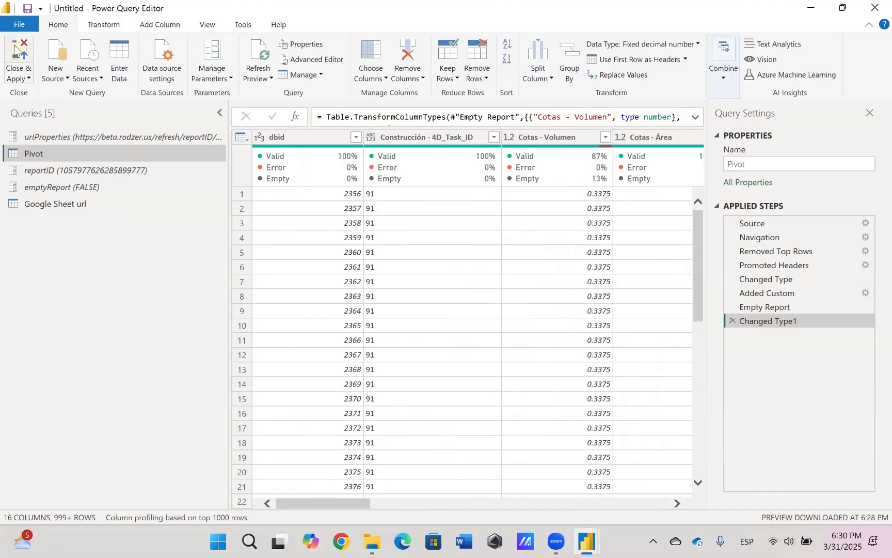
left_click(20, 54)
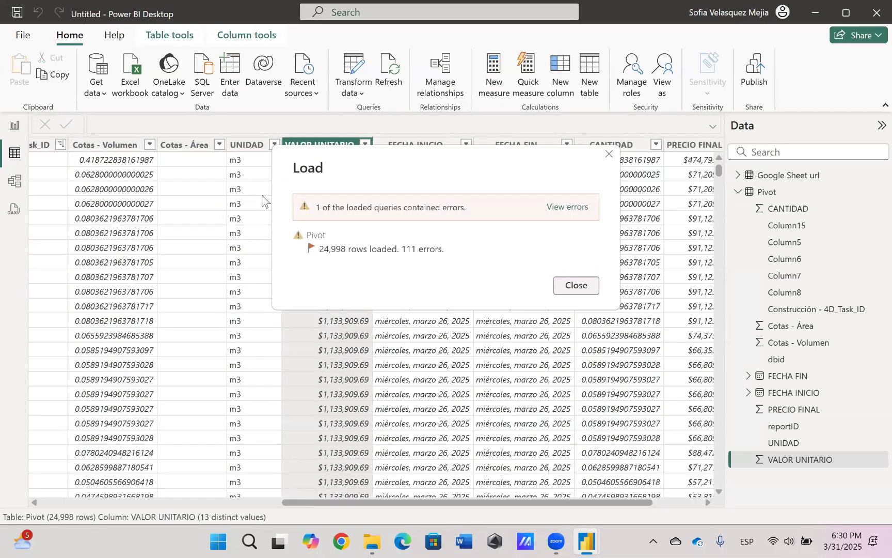
left_click(573, 286)
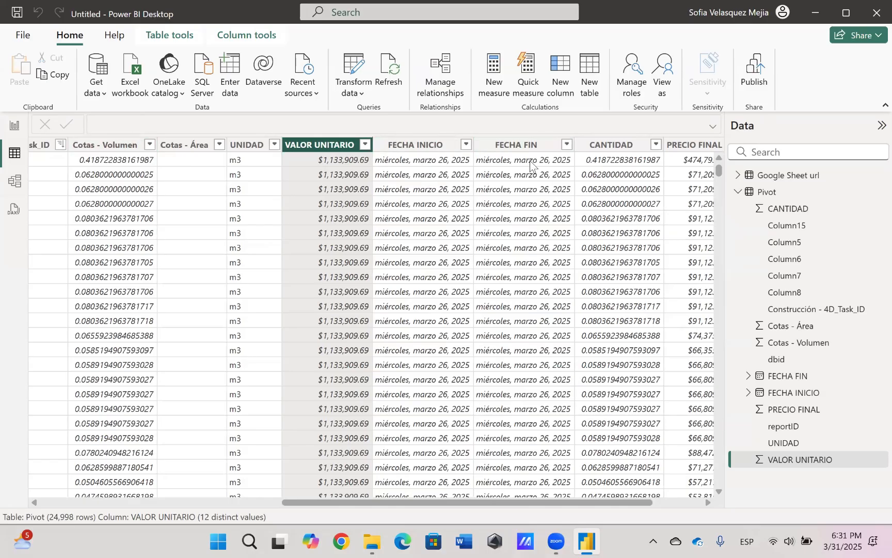
scroll(521, 173, "right", 2)
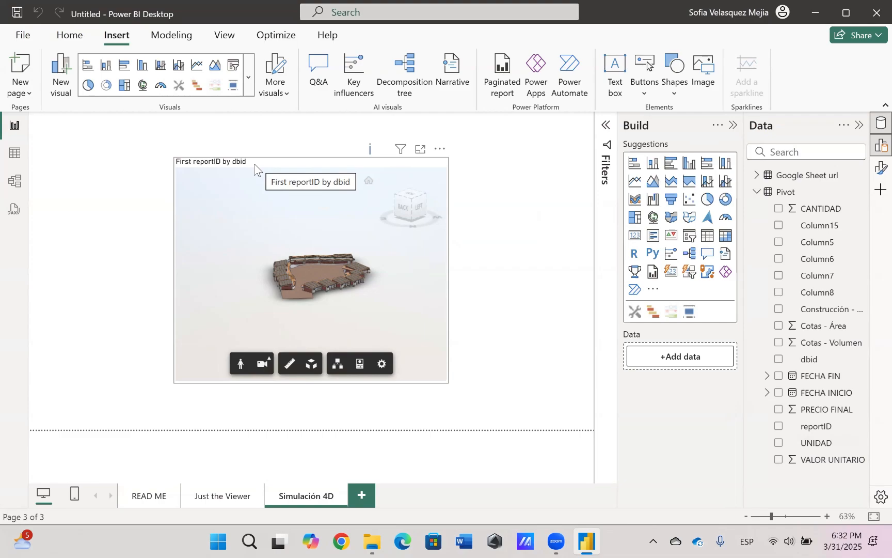
Move the 3D model viewer to the right half of the Simulación 4D page, reduce its height and zoom in on the model
left_click_drag(253, 163, 402, 174)
left_click_drag(456, 391, 456, 358)
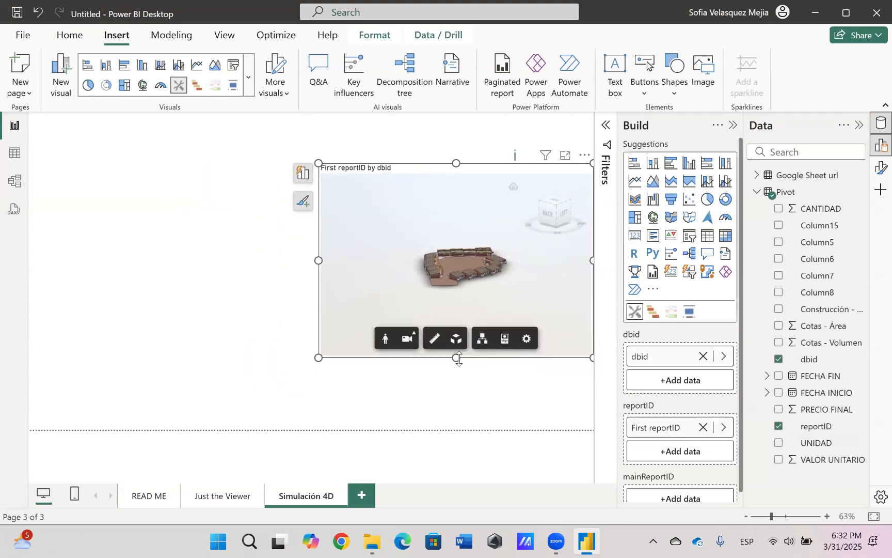
scroll(465, 280, "up", 5)
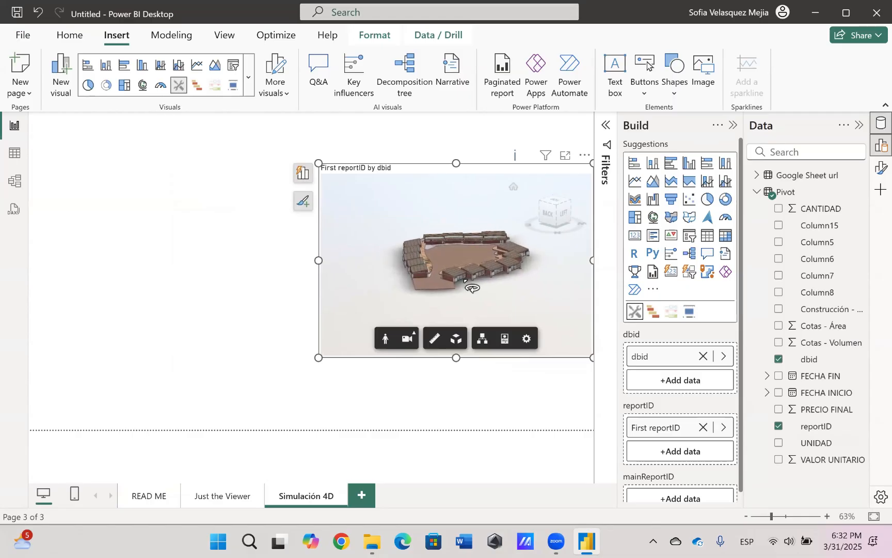
left_click_drag(456, 163, 458, 180)
left_click(299, 140)
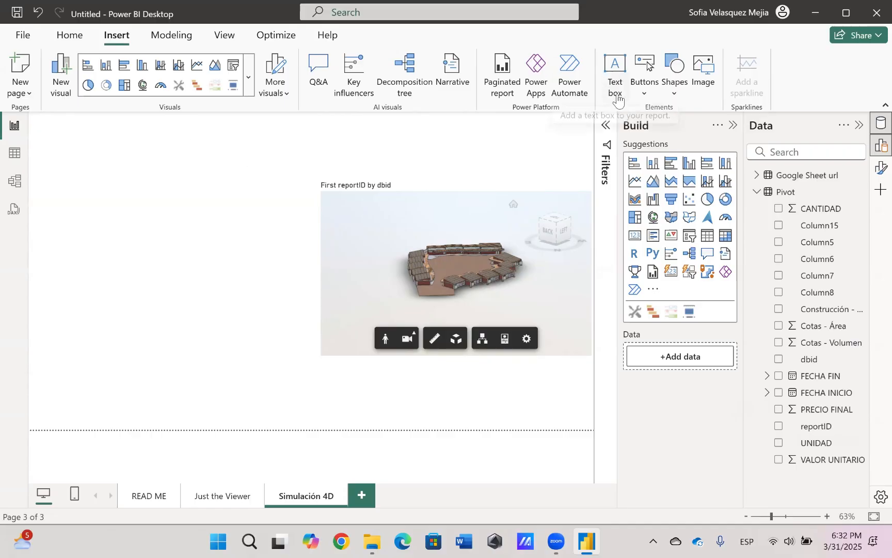
Add a text box with the title "PROYECTO ZIPAQUIRÁ" at font size 32
left_click(615, 68)
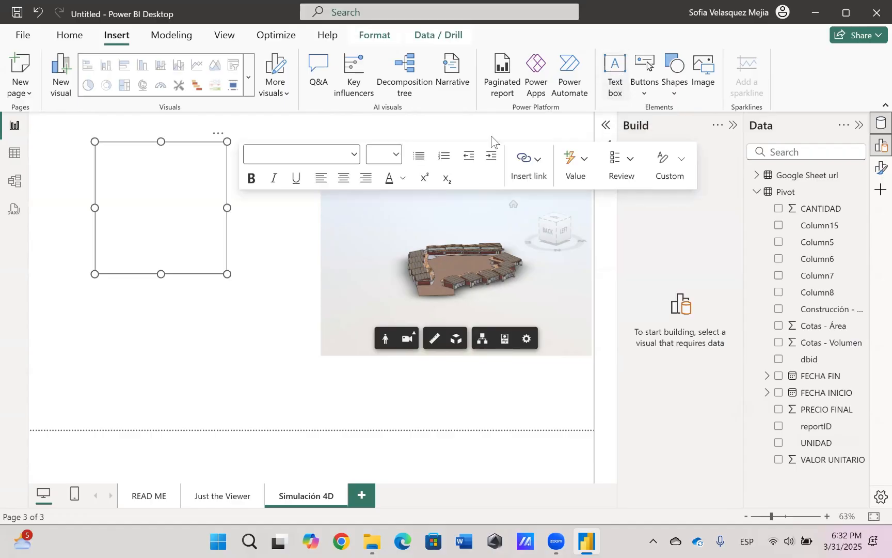
left_click(251, 306)
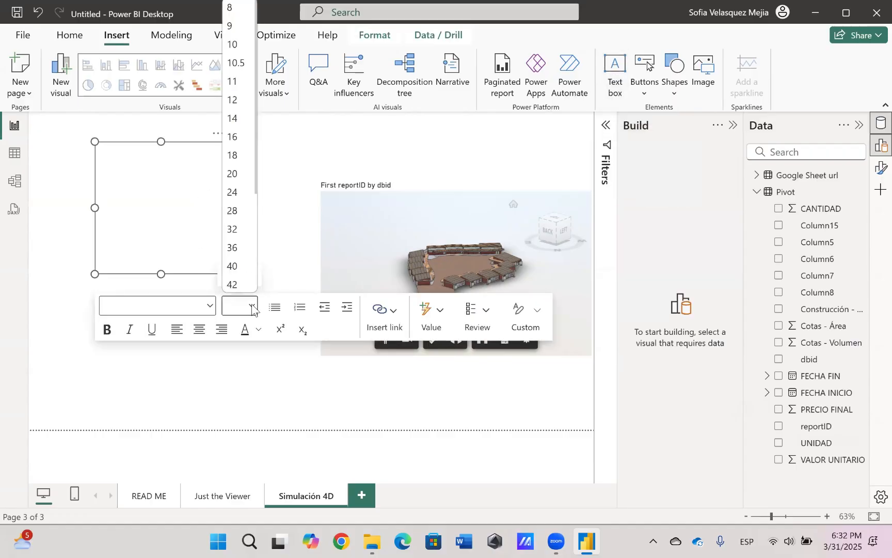
left_click(239, 235)
type("PR")
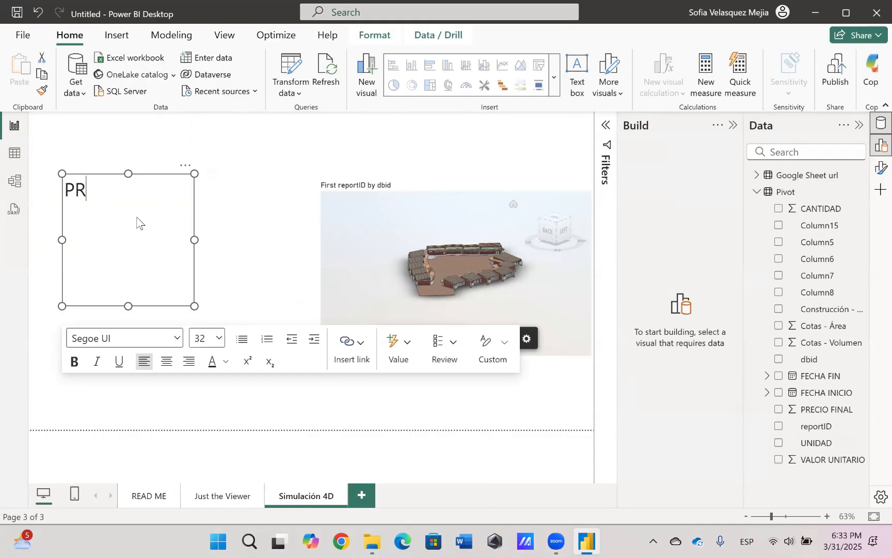
type("OYECTO ZIPAQUIR")
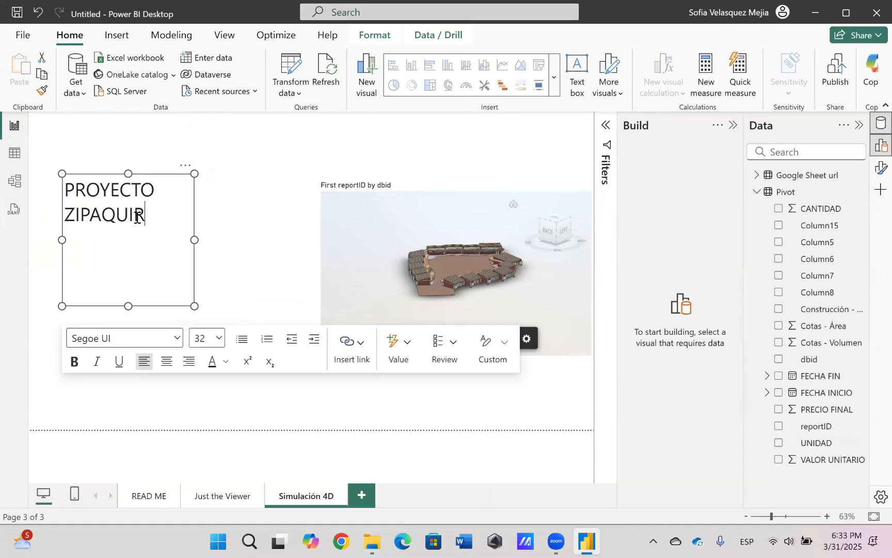
Fit the title's text box to a single line, make the text bold and place it at the top centre of the page
left_click_drag(194, 239, 265, 242)
left_click_drag(162, 306, 172, 207)
left_click_drag(252, 189, 64, 190)
left_click(75, 262)
left_click_drag(266, 191, 416, 117)
left_click(207, 209)
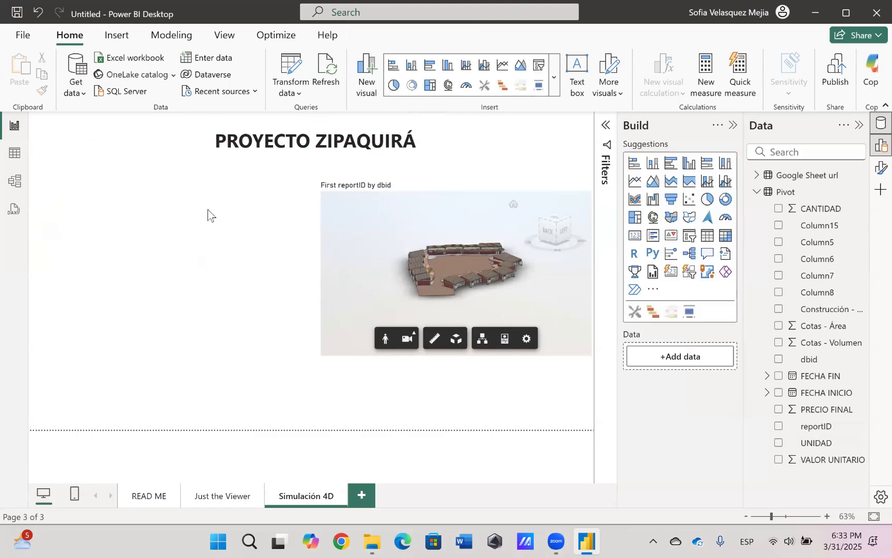
Insert the Rodzer logo image, shrink it and place it in the upper-left corner of the page
left_click(116, 36)
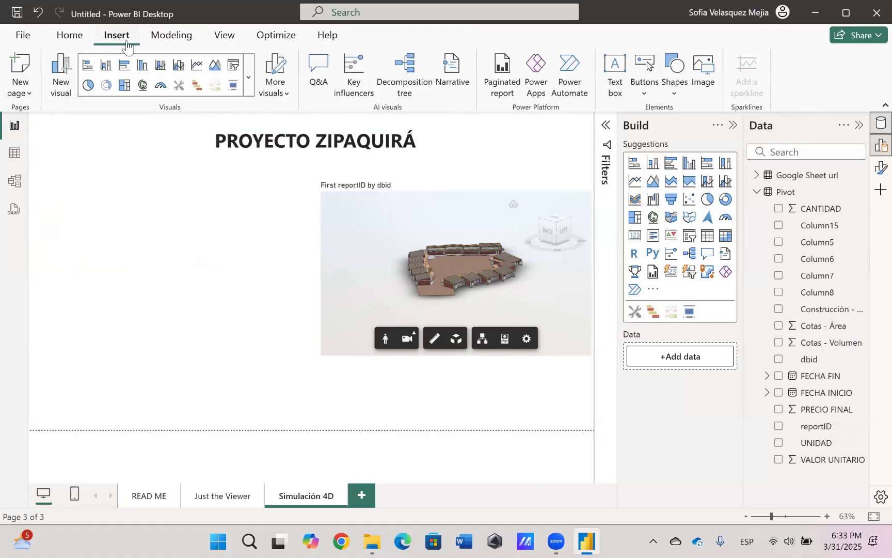
left_click(710, 85)
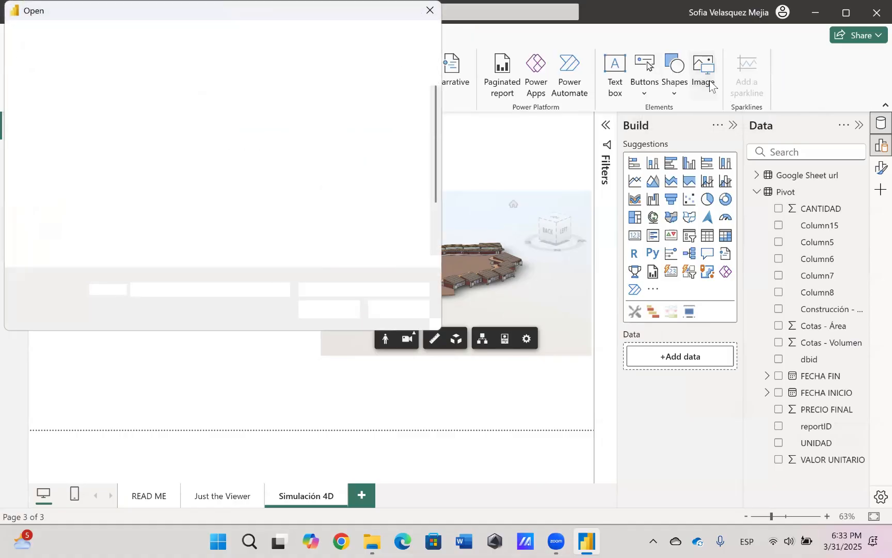
left_click(238, 219)
left_click(326, 310)
left_click_drag(225, 308, 150, 230)
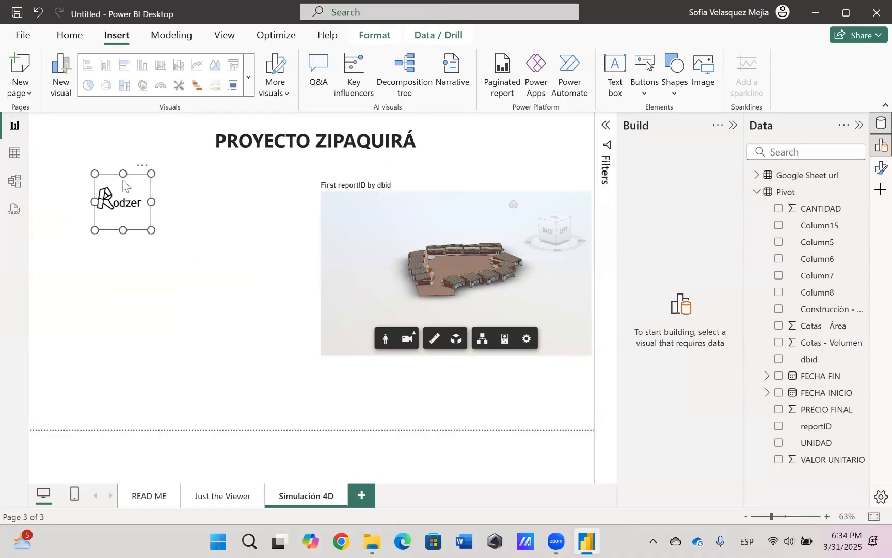
left_click_drag(121, 198, 56, 130)
left_click(256, 279)
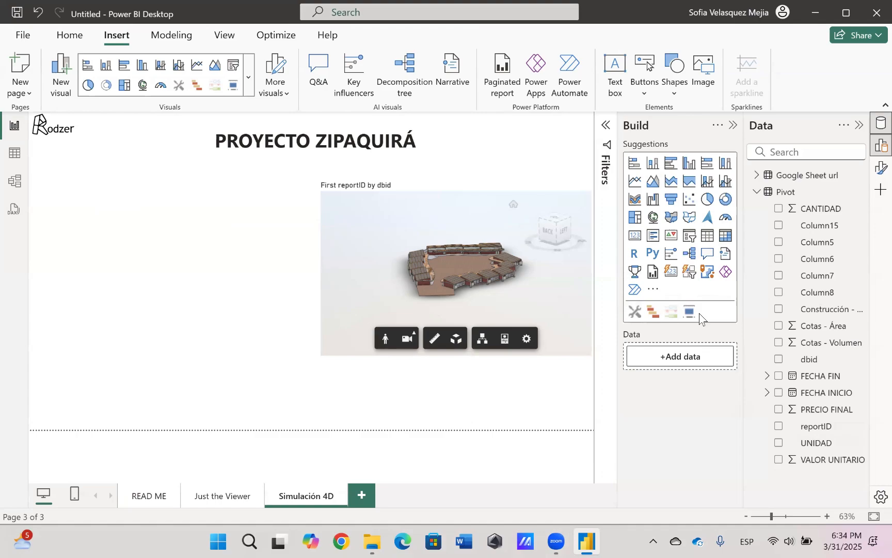
Browse the gallery of additional Power BI visuals, search it for "Gantt", look through the results and close the gallery
left_click(655, 292)
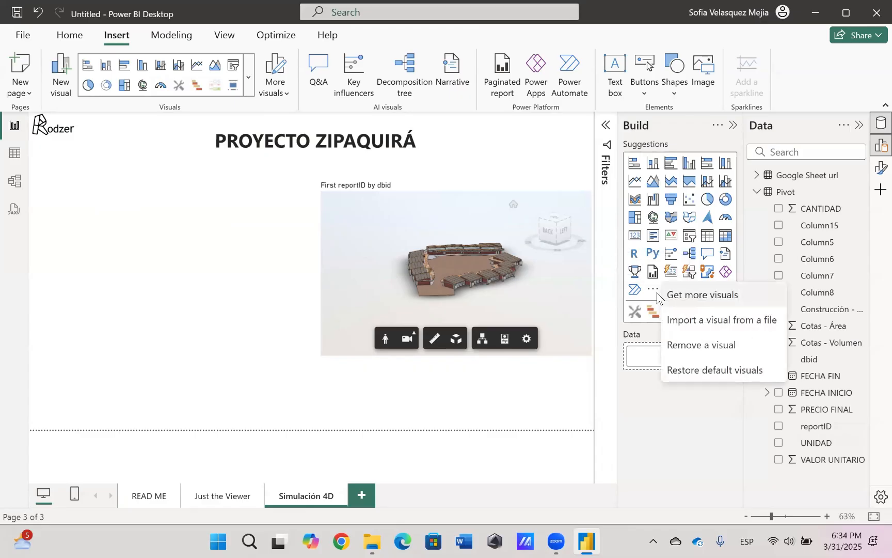
left_click(710, 297)
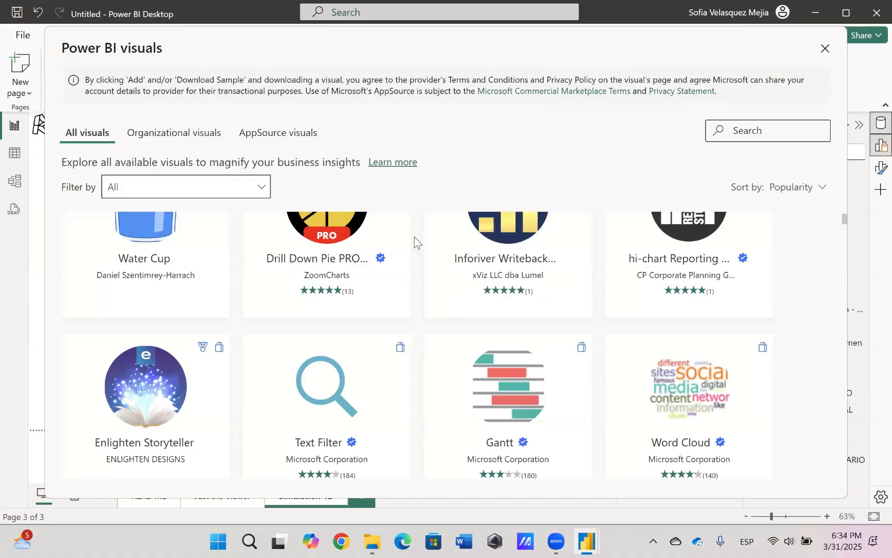
scroll(415, 239, "up", 3)
scroll(415, 236, "up", 3)
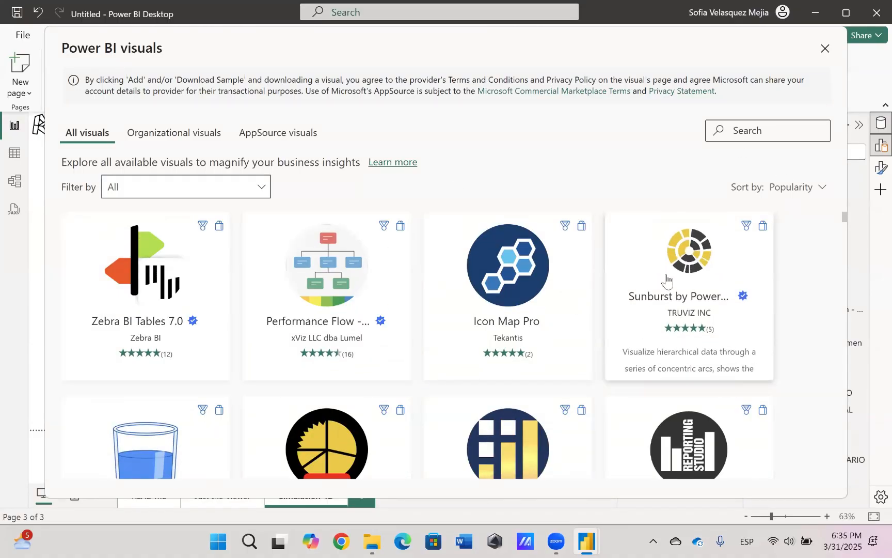
scroll(666, 279, "down", 10)
scroll(668, 281, "down", 2)
scroll(668, 282, "up", 10)
left_click(747, 127)
type("gantt")
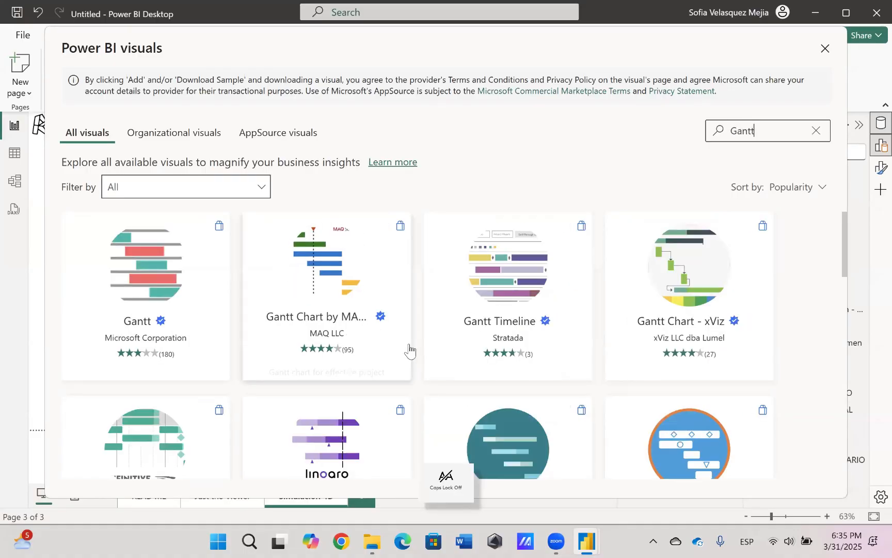
scroll(434, 340, "down", 3)
scroll(435, 339, "down", 5)
left_click(824, 48)
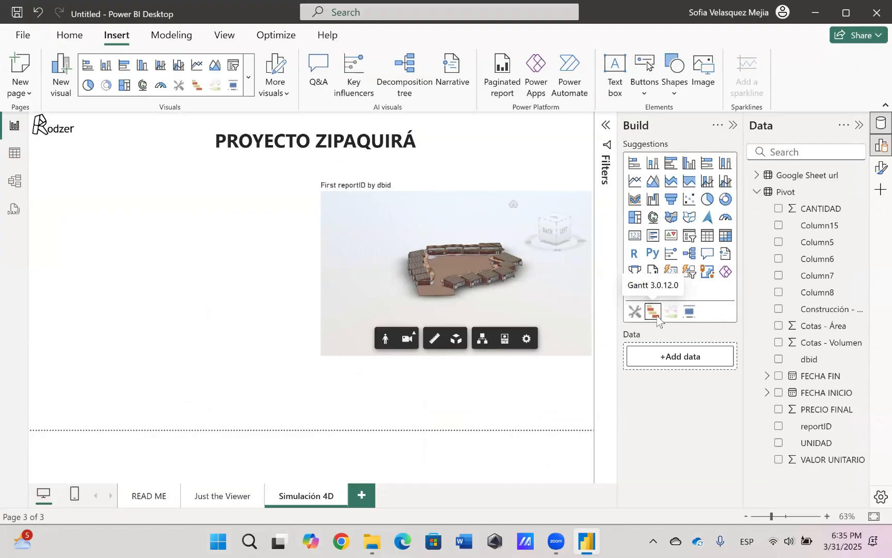
Add a timeline slicer based on FECHA INICIO, reduce its height and place it in the lower-left corner of the page
left_click(689, 312)
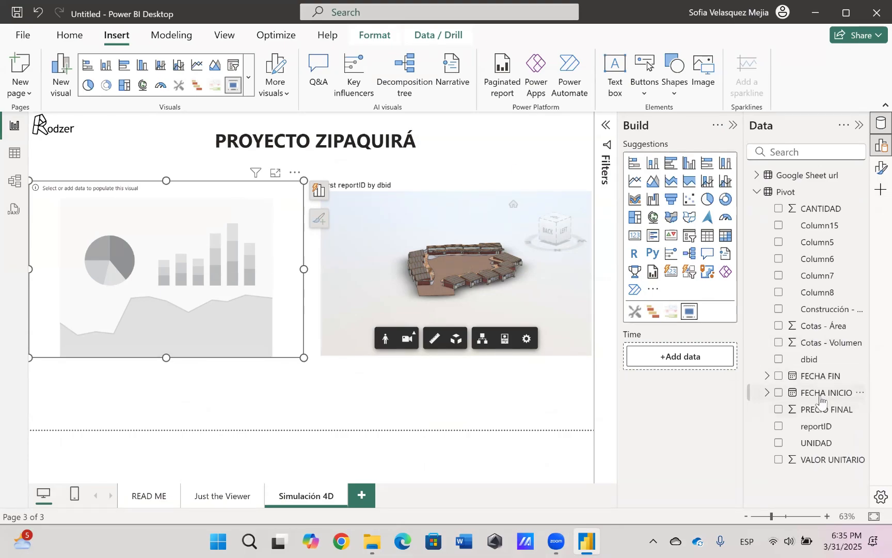
left_click_drag(820, 397, 685, 360)
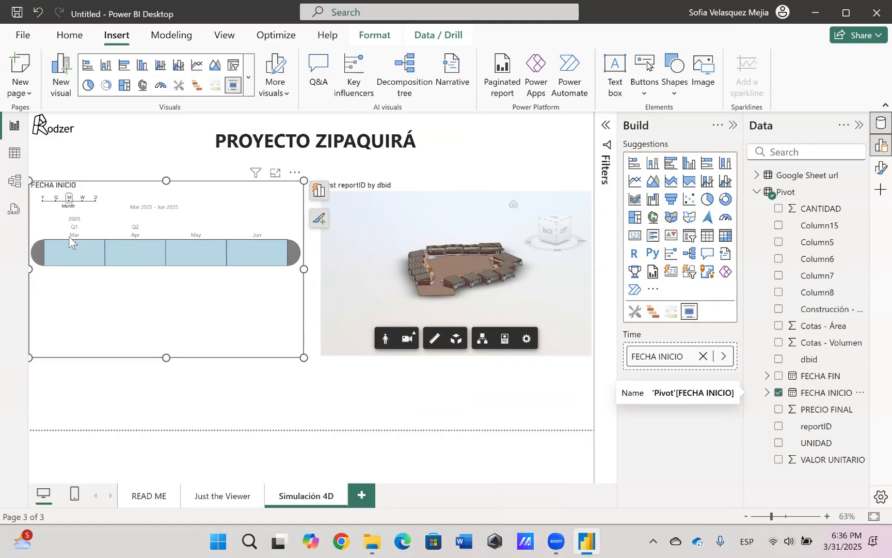
left_click_drag(166, 180, 194, 266)
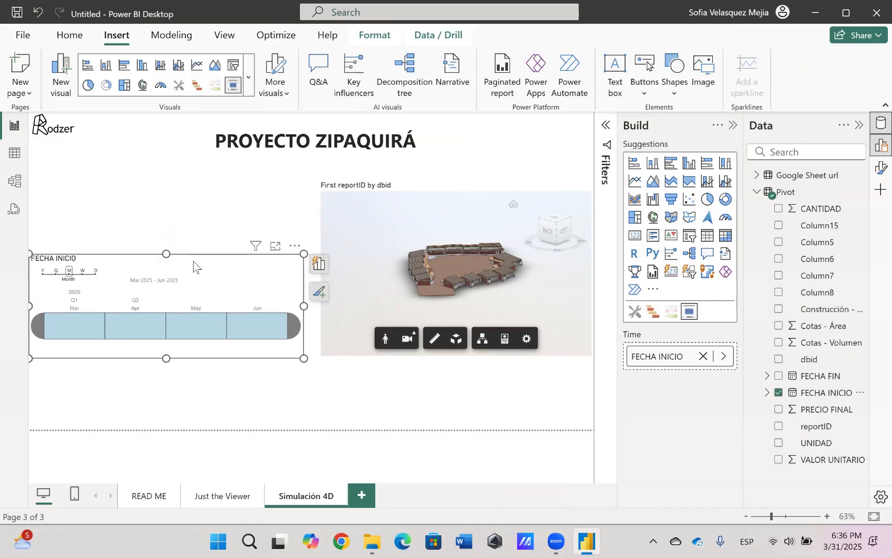
left_click_drag(288, 261, 284, 332)
left_click(389, 389)
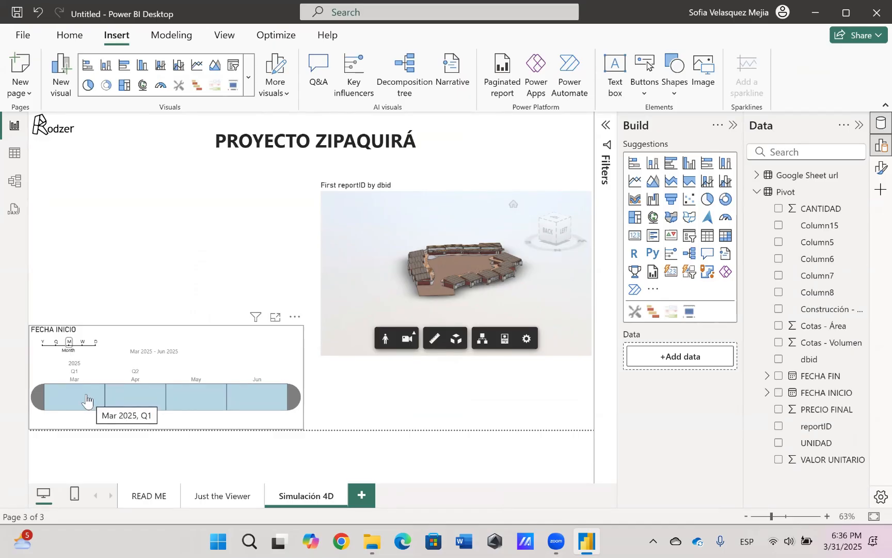
Filter the model by March, April, May and June in turn, restore the full date range and reload the Simulación 4D page
left_click(86, 400)
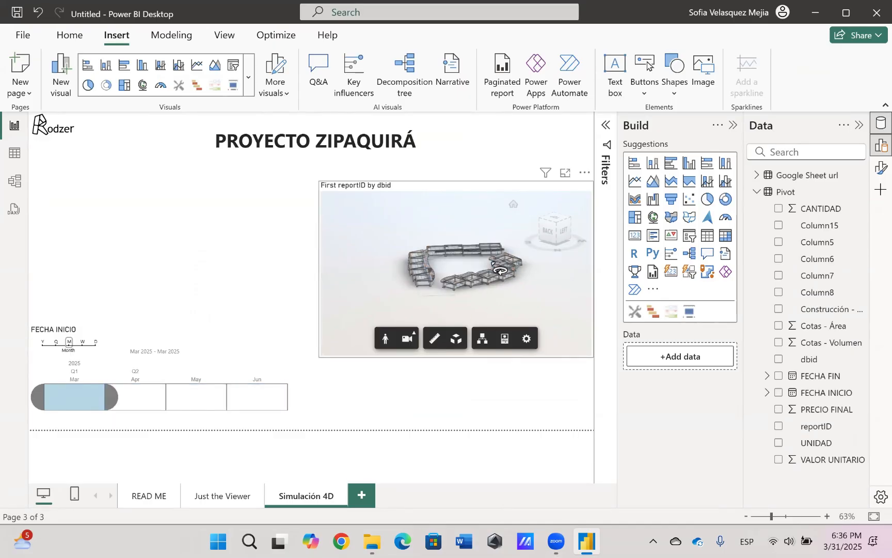
scroll(492, 262, "up", 5)
mouse_move(492, 263)
left_mouse_down()
mouse_move(481, 277)
mouse_move(486, 268)
left_mouse_up()
scroll(482, 268, "up", 2)
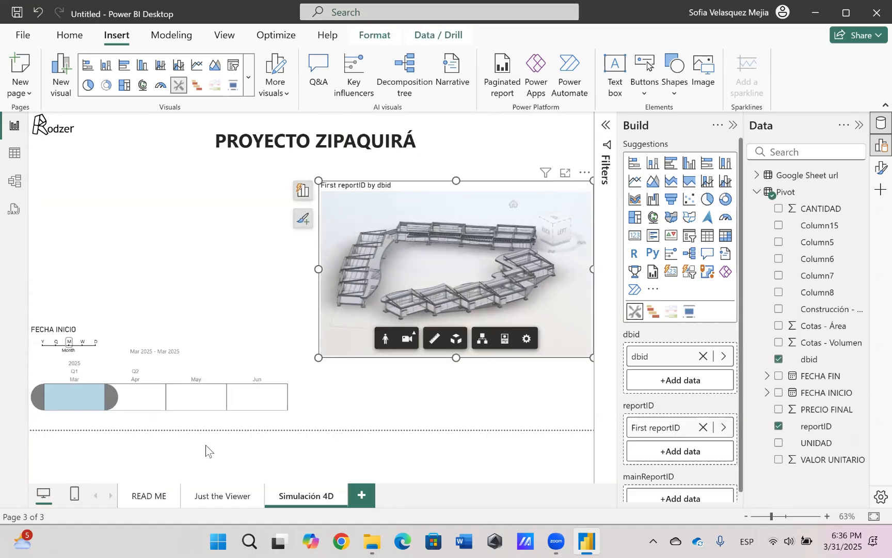
left_click(139, 408)
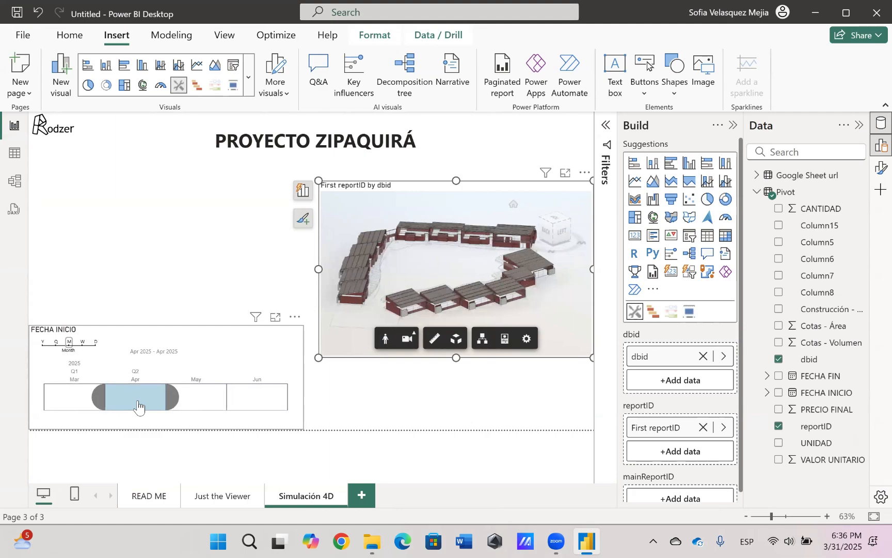
left_click(213, 405)
left_click(263, 403)
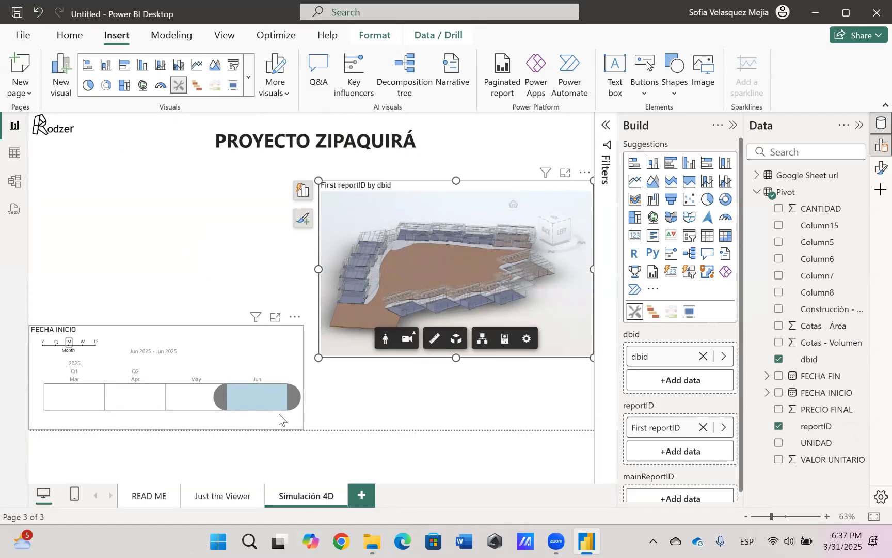
left_click(90, 405)
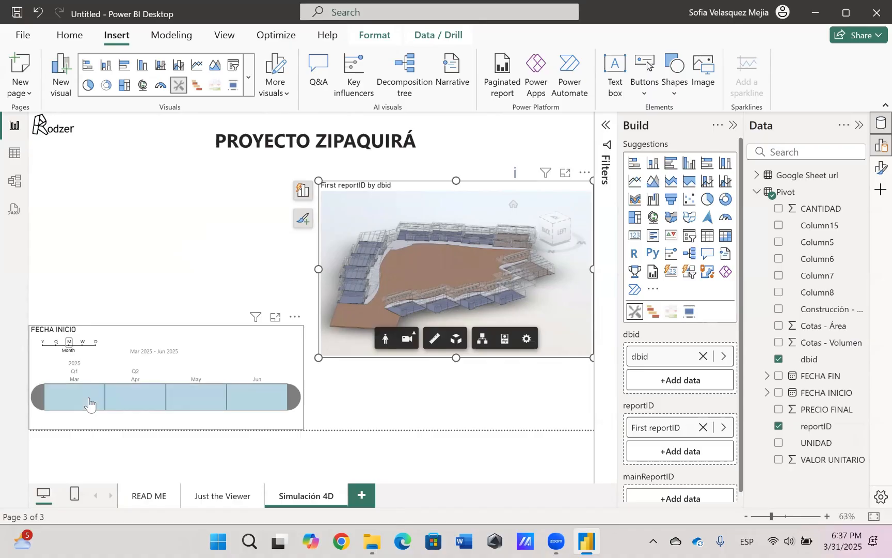
left_click(243, 500)
left_click(294, 499)
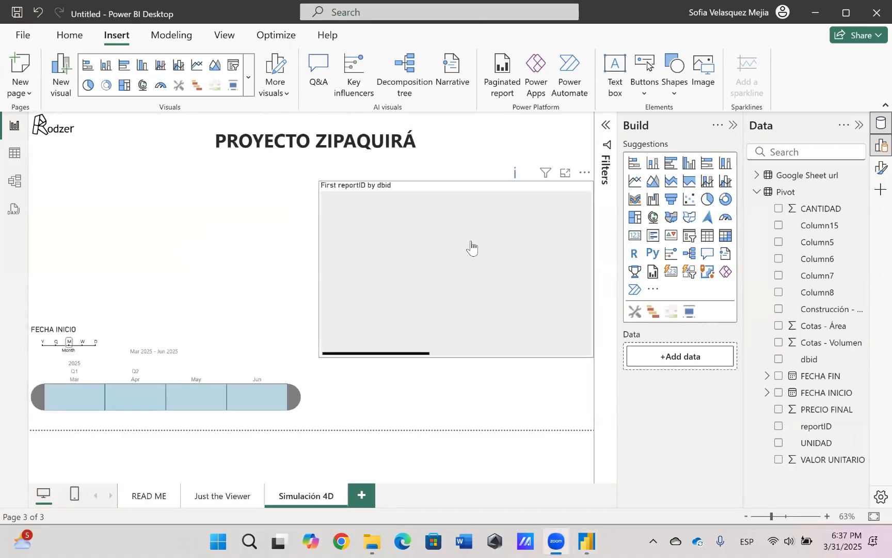
Reduce the timeline slicer's height slightly and move the 3D viewer up to just below the title
left_click(166, 326)
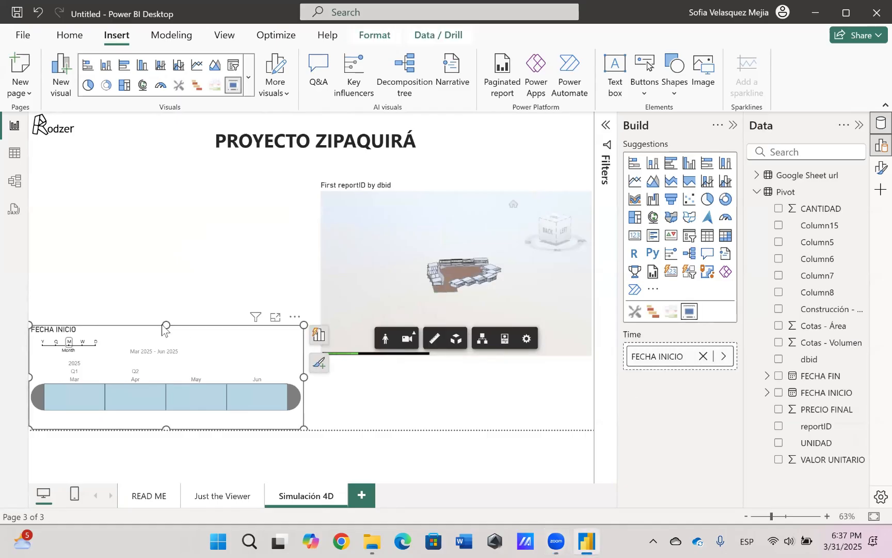
left_click_drag(165, 326, 162, 370)
left_click(405, 189)
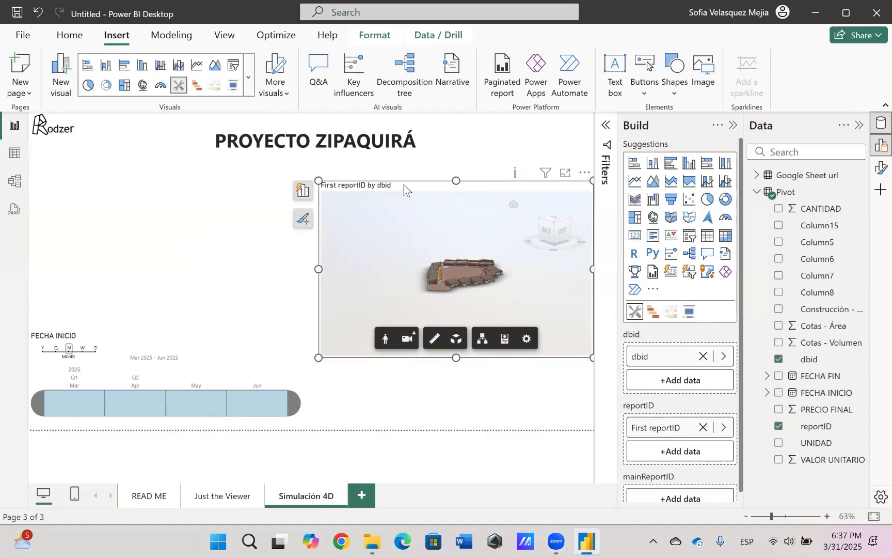
left_click_drag(404, 189, 407, 161)
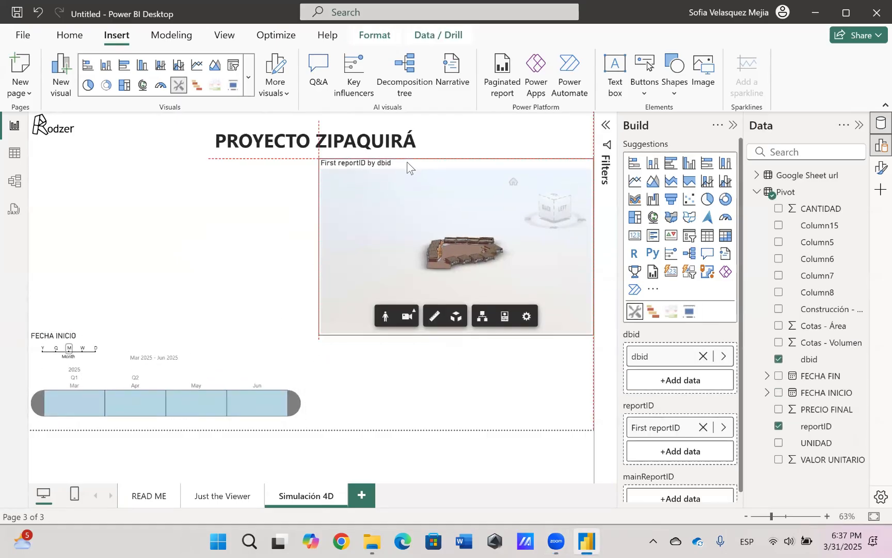
Add a Gantt chart with Construcción - 4D_Task_ID as task, FECHA INICIO as start date and FECHA FIN as end date
left_click(654, 312)
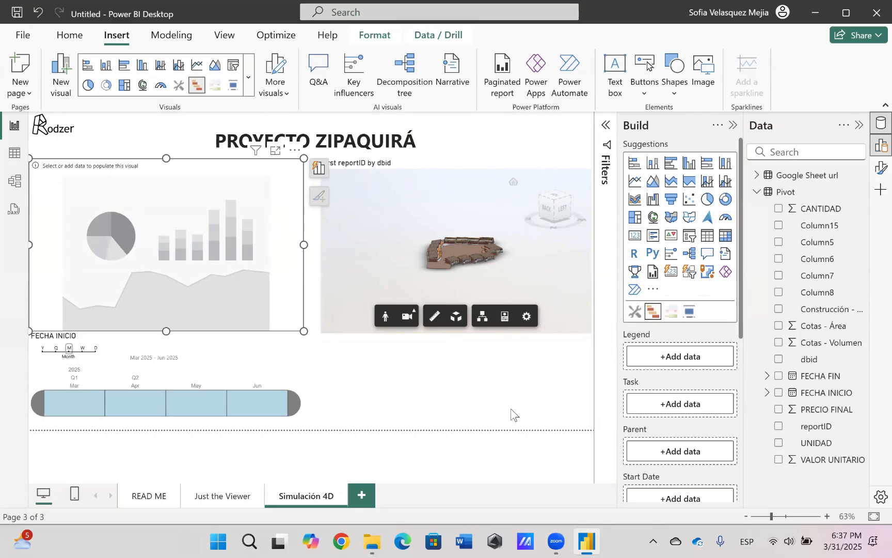
scroll(679, 382, "down", 5)
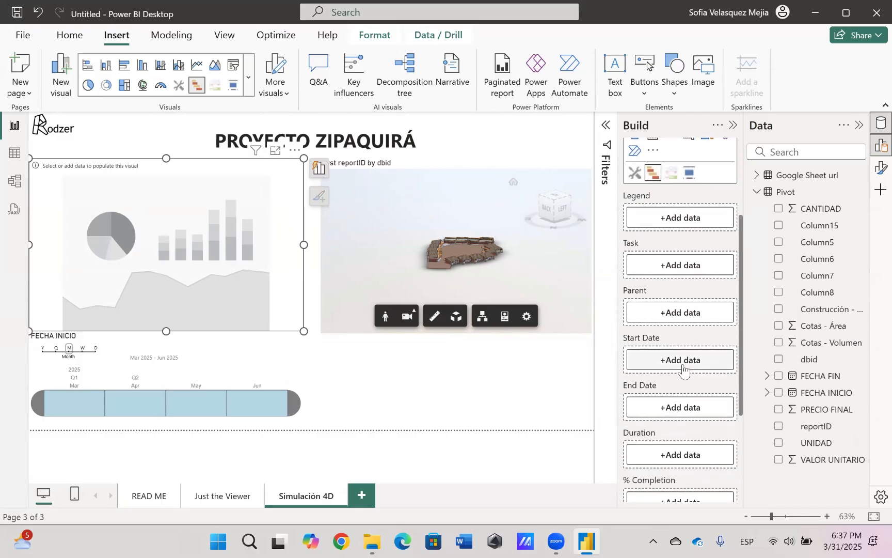
scroll(687, 396, "up", 1)
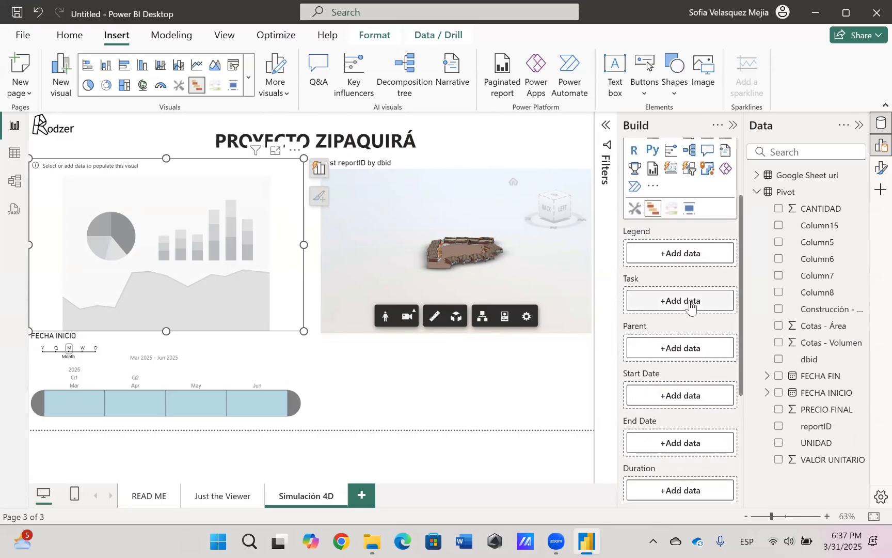
scroll(709, 279, "down", 3)
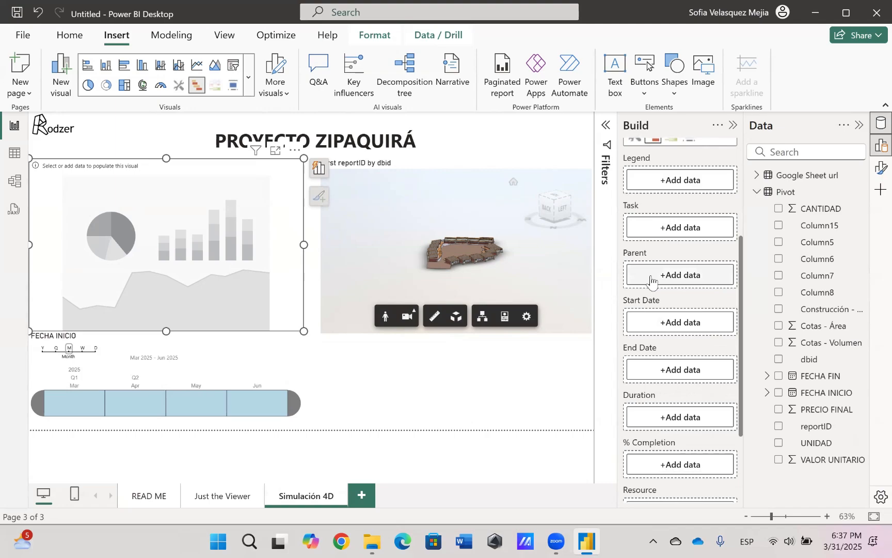
scroll(638, 386, "down", 1)
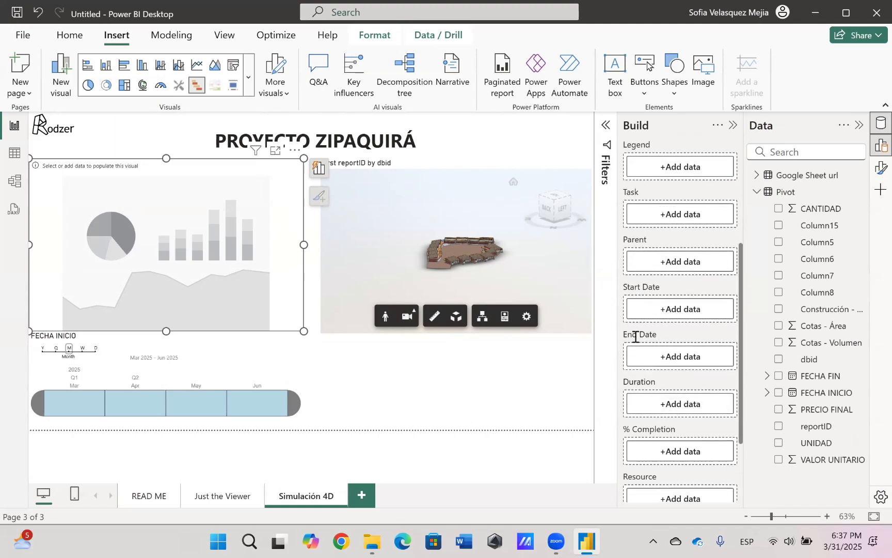
scroll(640, 362, "down", 3)
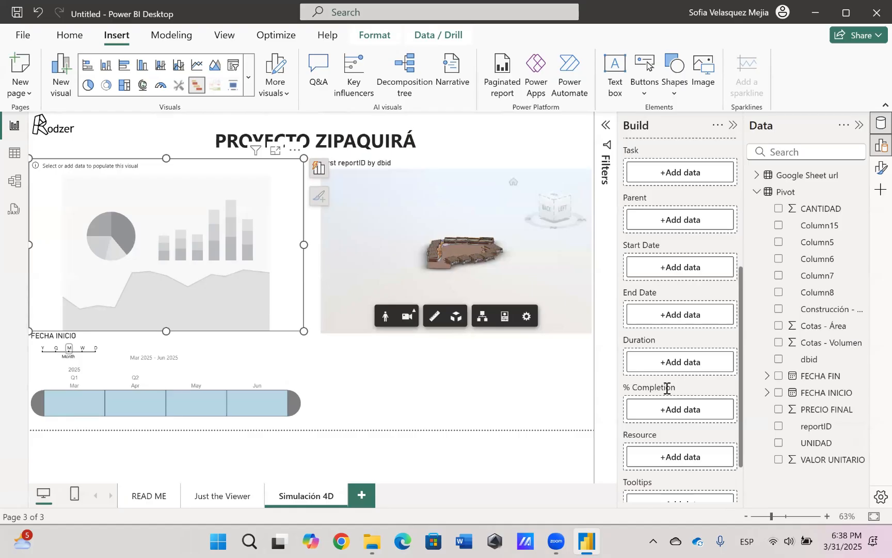
scroll(652, 444, "down", 4)
scroll(734, 326, "up", 10)
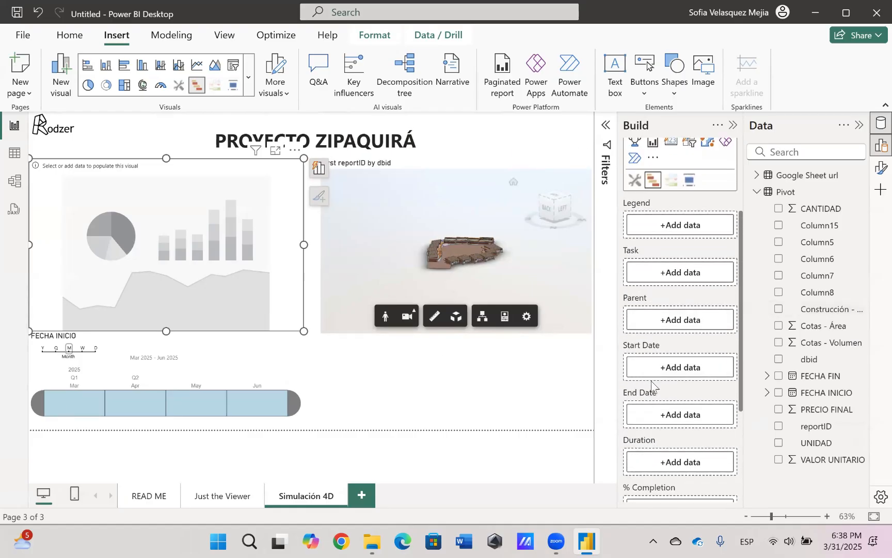
left_click_drag(827, 310, 667, 279)
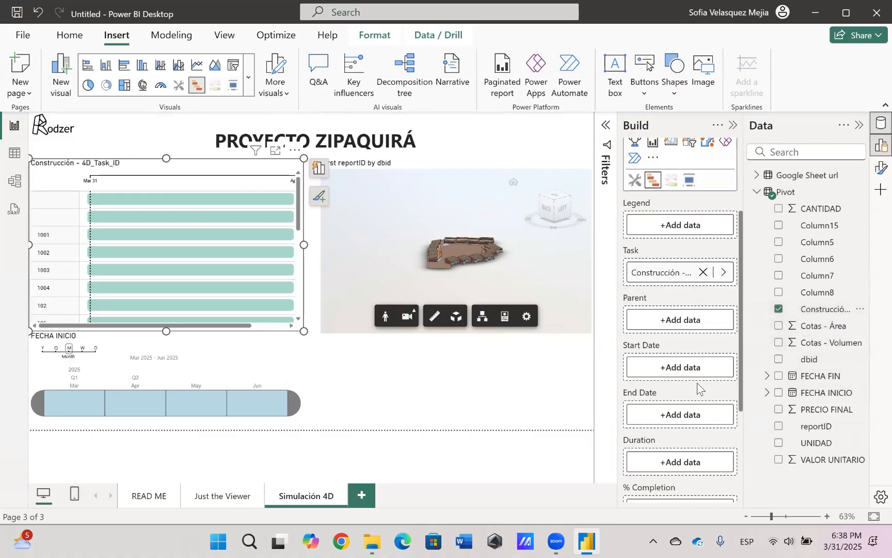
left_click_drag(825, 393, 697, 364)
left_click_drag(820, 376, 692, 408)
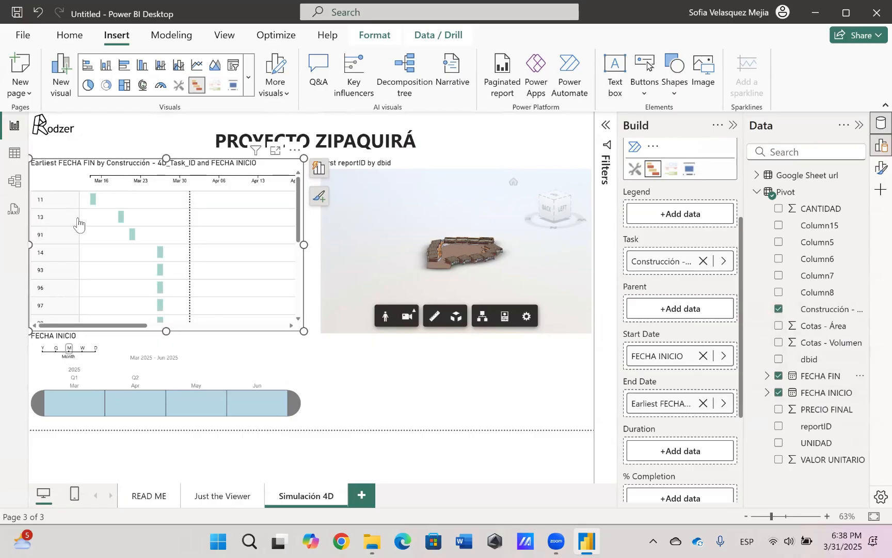
Look through the Gantt chart's tasks, reduce the chart's height and place it directly below the 3D viewer
scroll(51, 264, "down", 5)
scroll(61, 266, "down", 4)
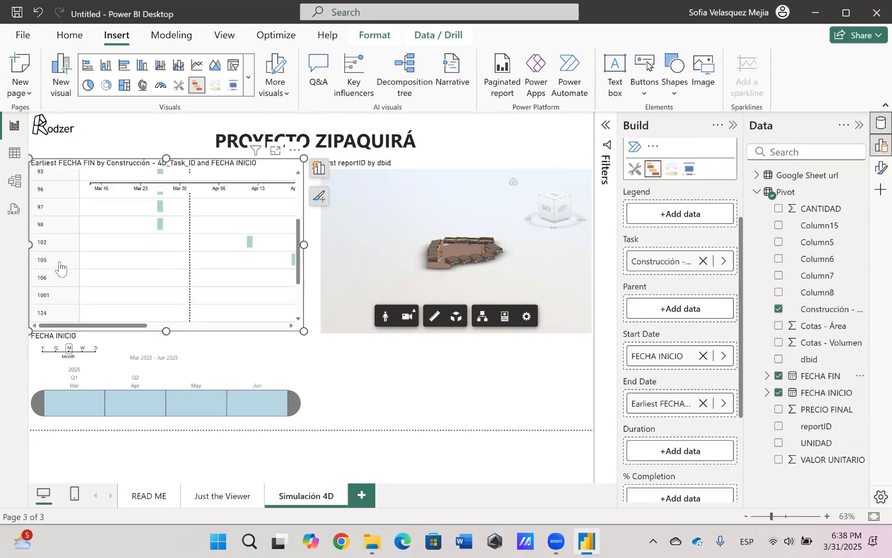
scroll(61, 266, "left", 5)
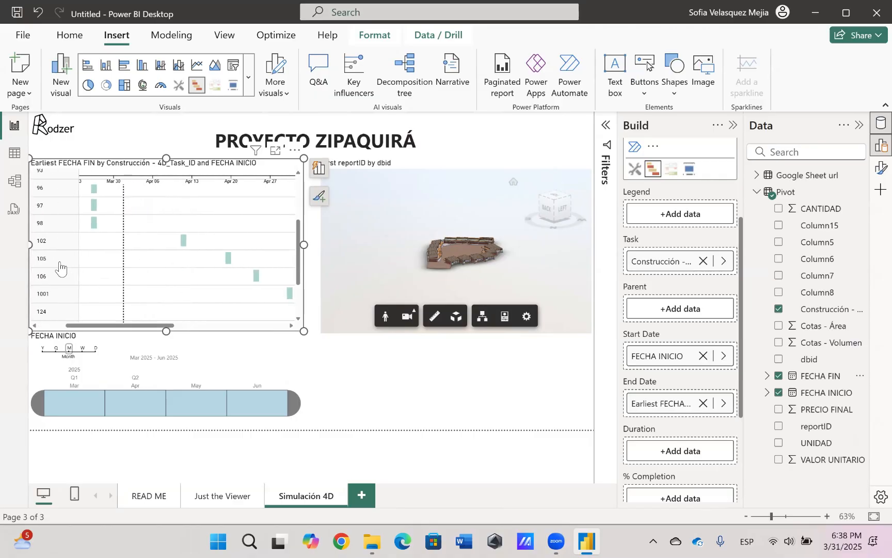
left_click_drag(165, 158, 462, 337)
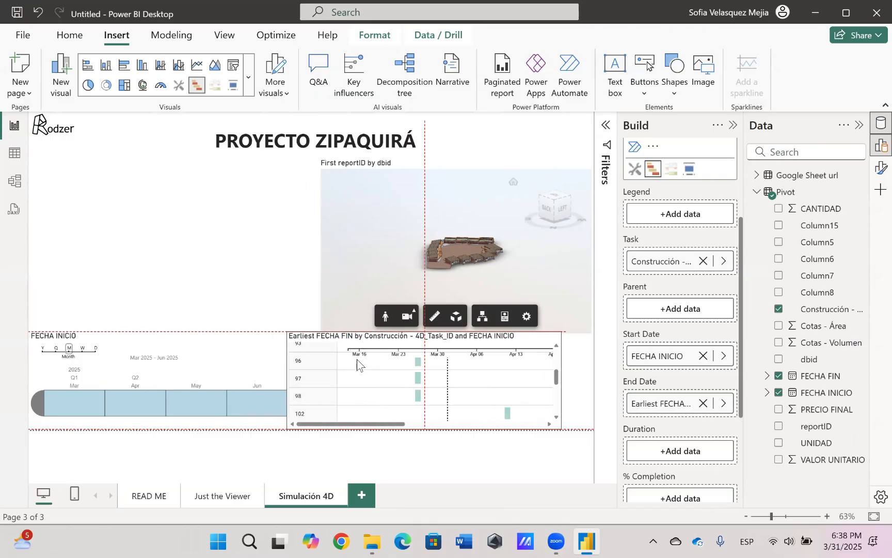
left_click(214, 199)
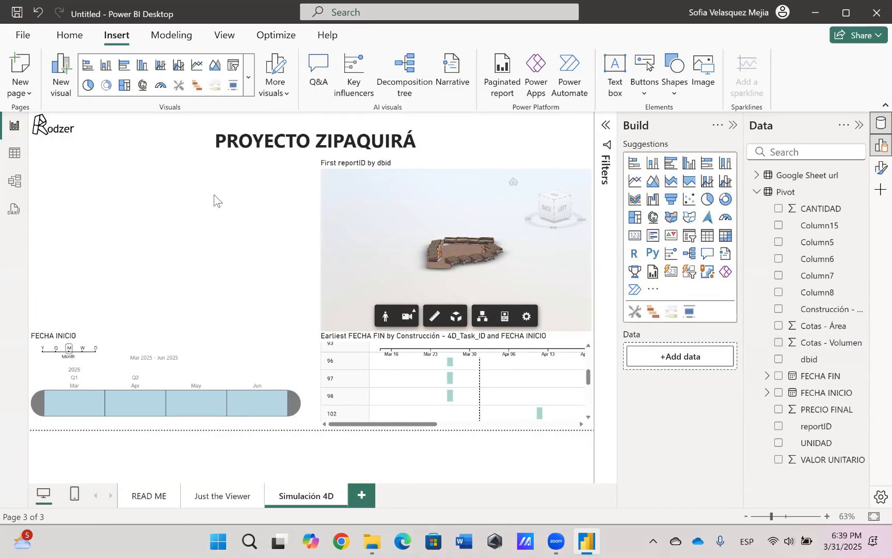
Add a table with Construcción - 4D_Task_ID and FECHA INICIO columns, showing FECHA INICIO as a plain date instead of a date hierarchy
left_click(707, 235)
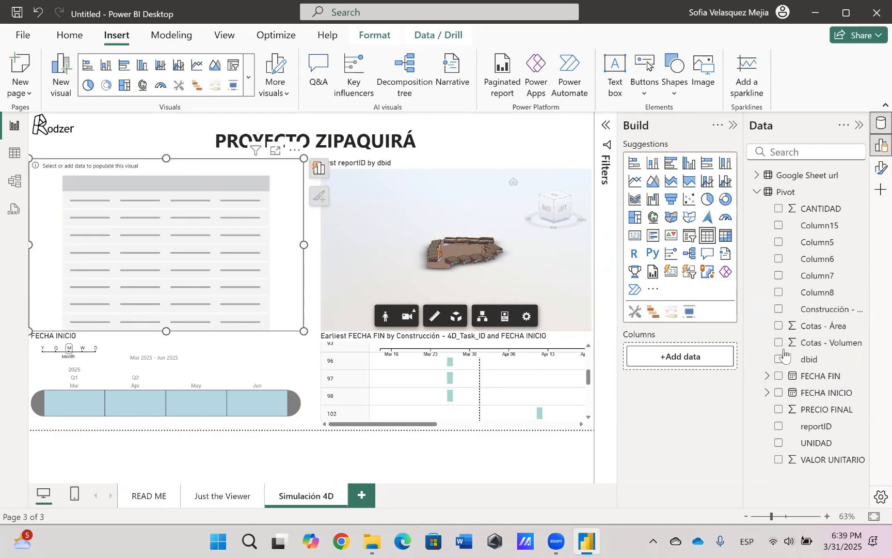
left_click(827, 310)
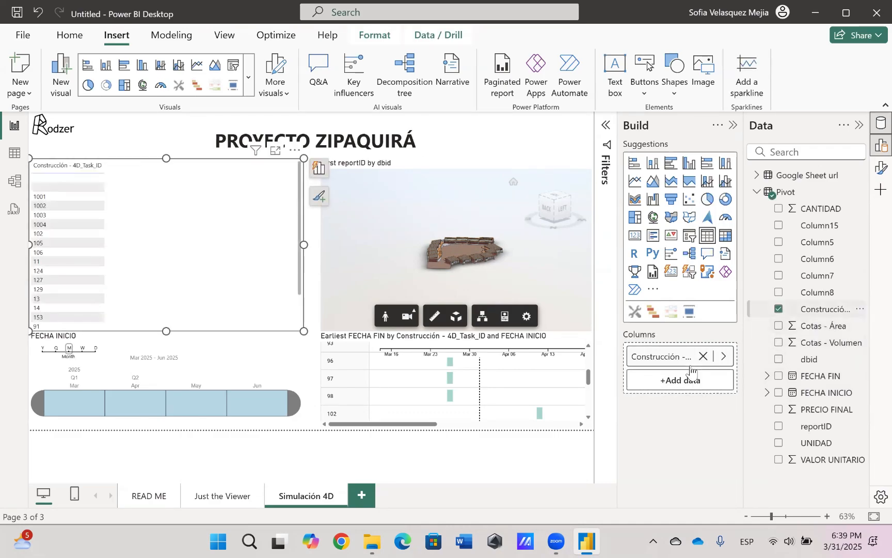
left_click(838, 395)
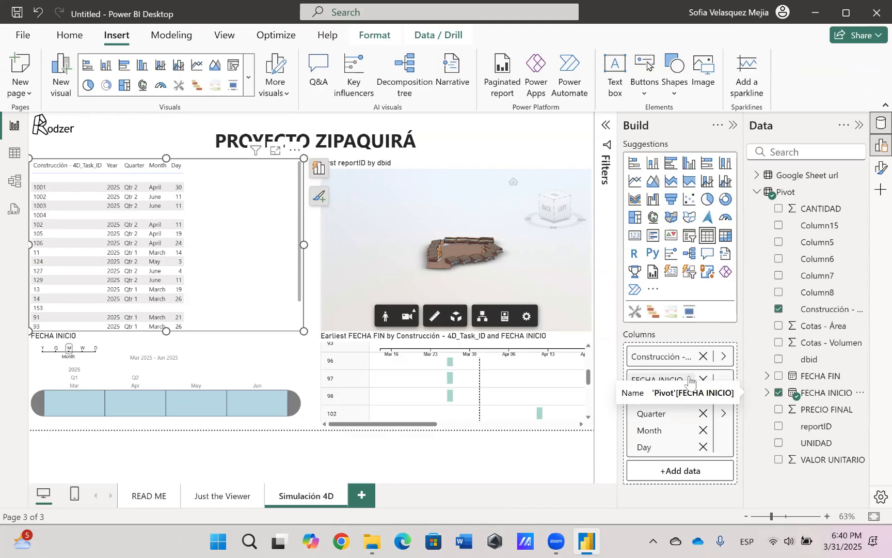
right_click(666, 383)
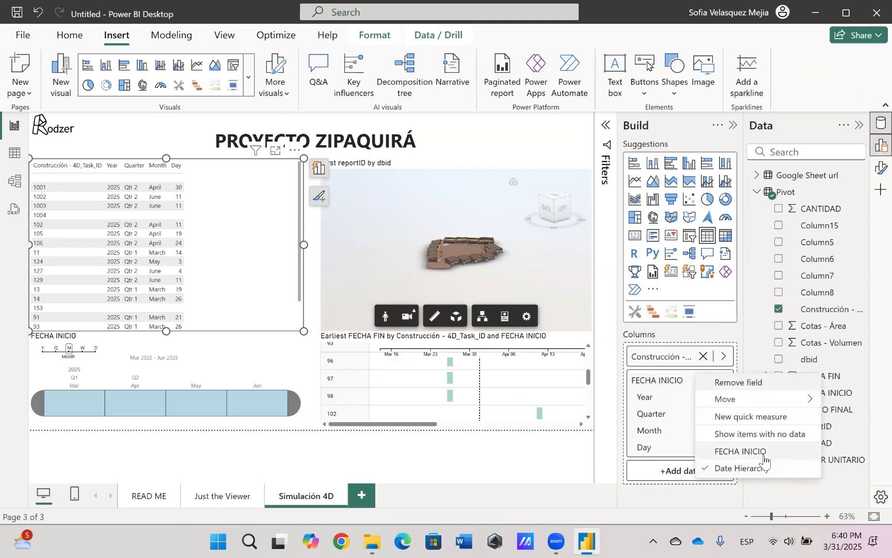
left_click(746, 452)
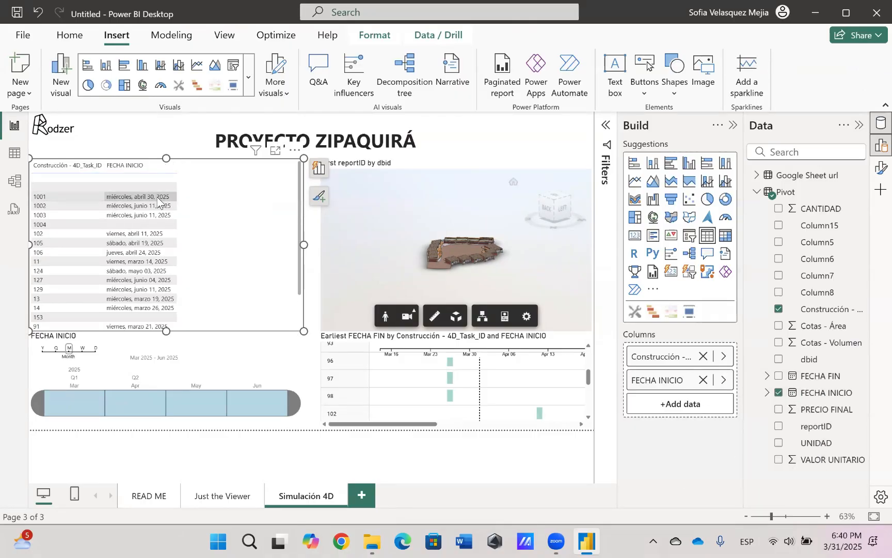
Add FECHA FIN as a plain date, CANTIDAD and UNIDAD as further columns of the task table
left_click_drag(815, 379, 707, 401)
right_click(710, 400)
left_click(727, 476)
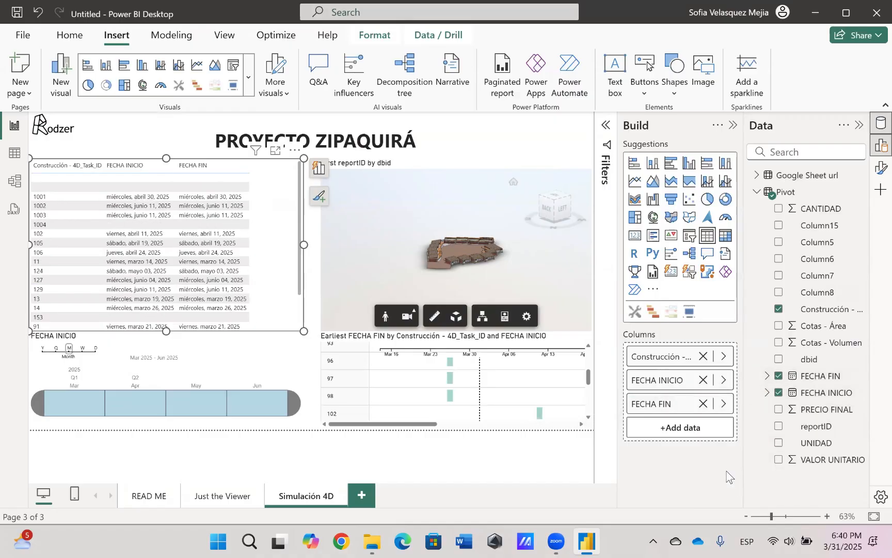
left_click_drag(821, 208, 707, 429)
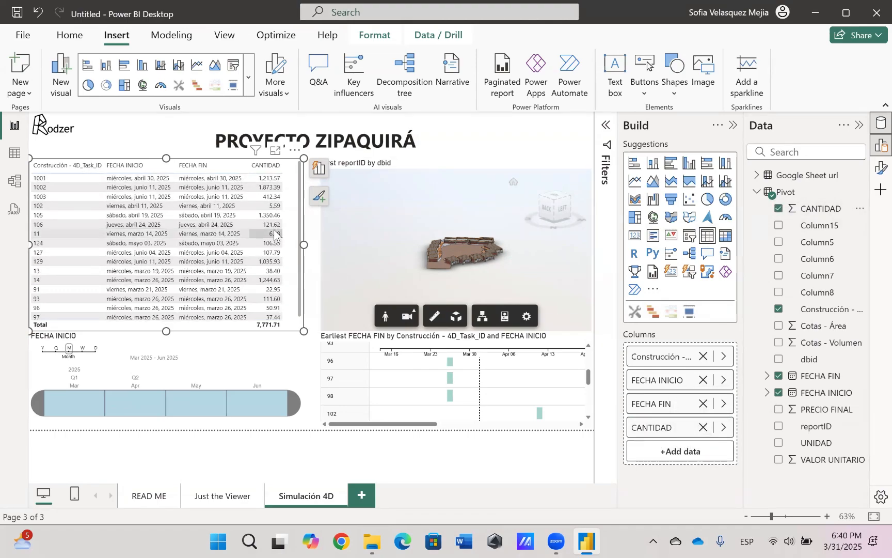
left_click_drag(833, 444, 702, 451)
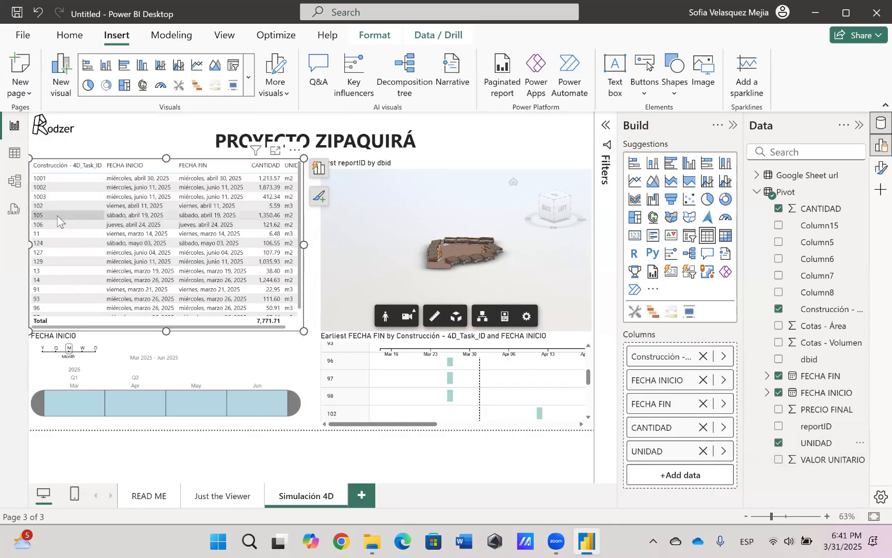
Check the model filtered by task 91 from the table, clear that selection and check it filtered to March on the timeline
left_click(42, 294)
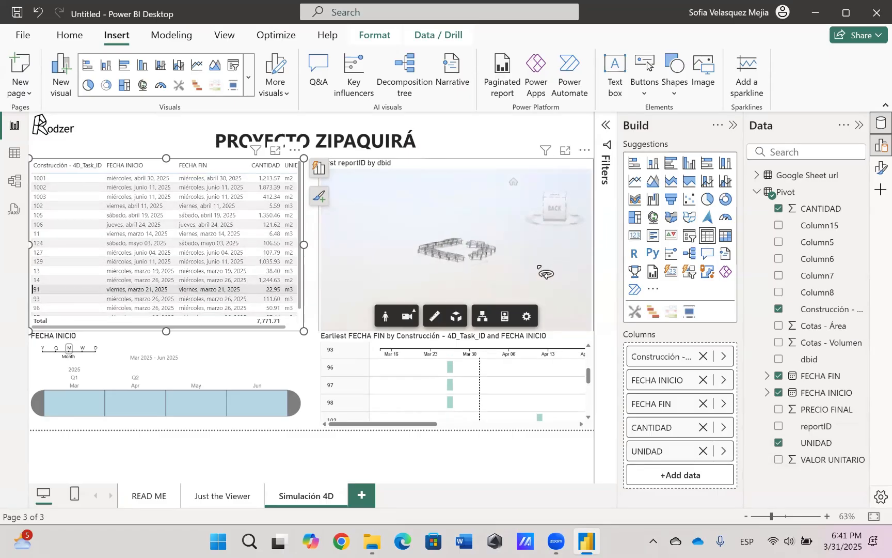
left_click(546, 269)
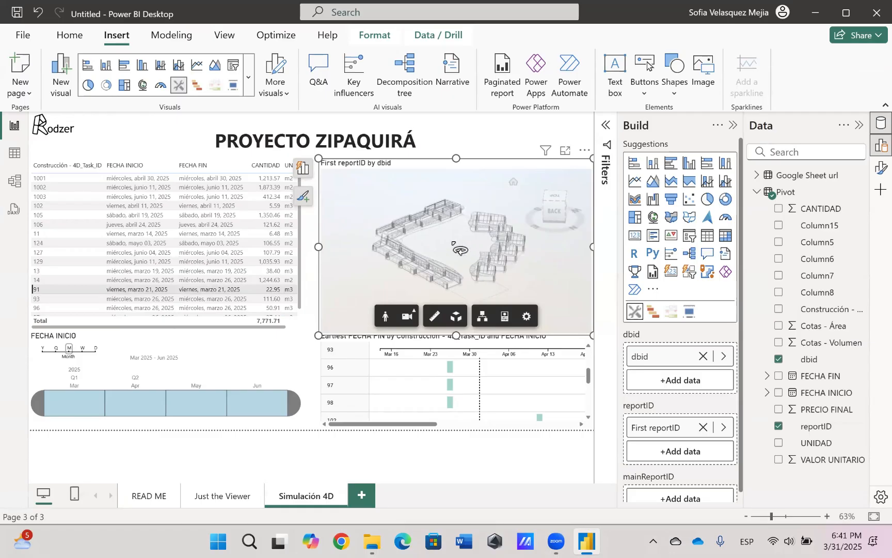
left_click(46, 290)
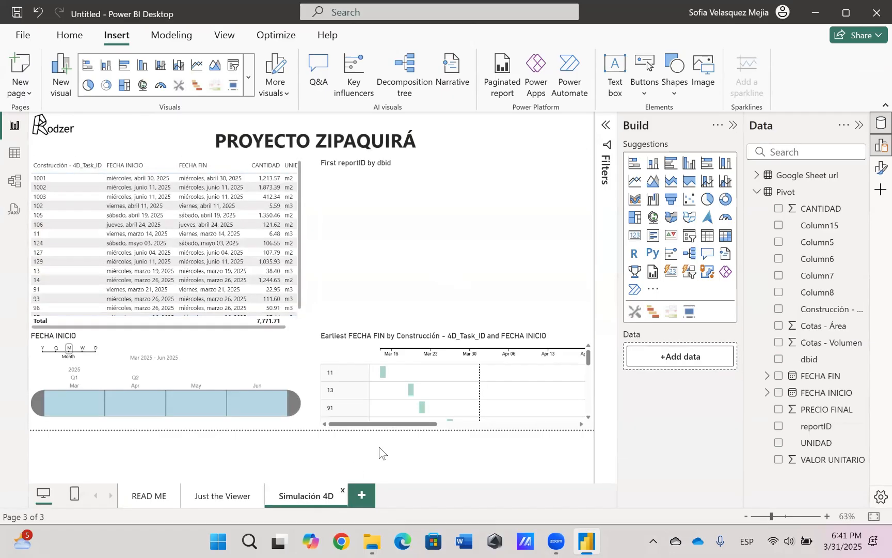
left_click(85, 413)
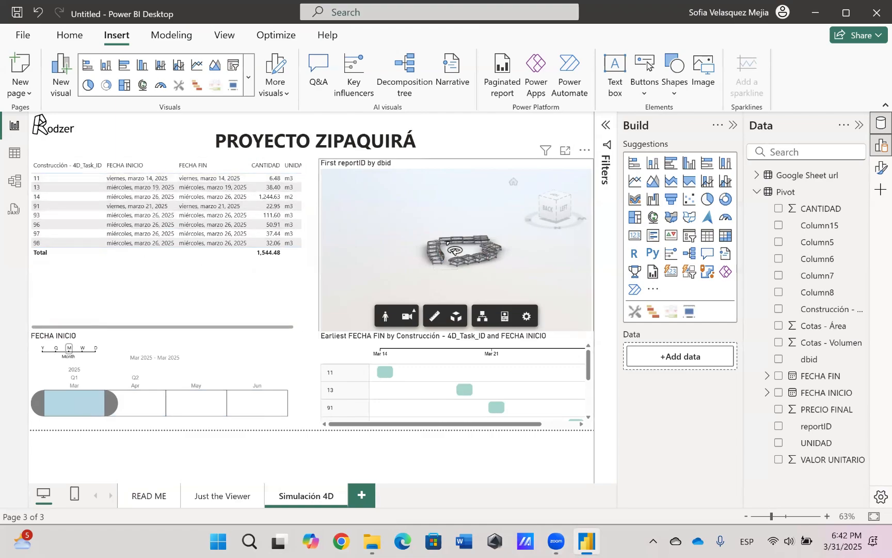
left_click_drag(445, 254, 437, 265)
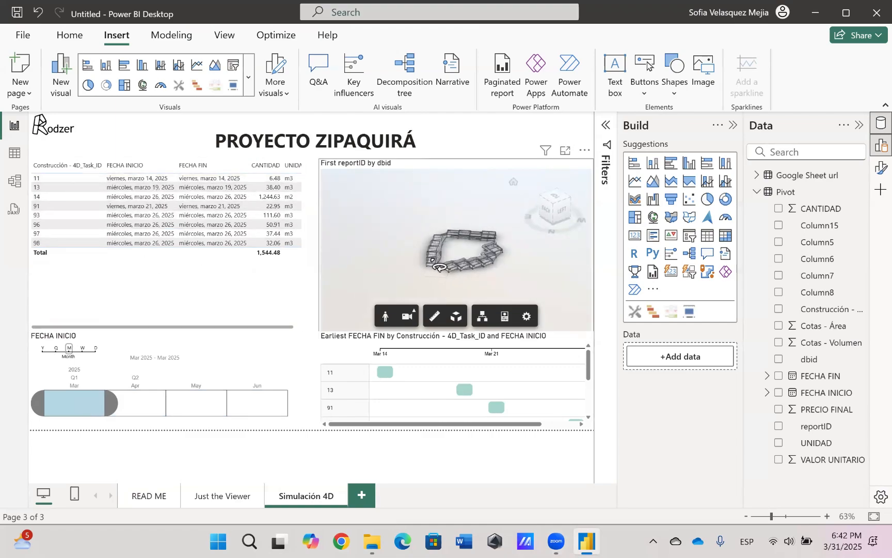
left_click(437, 264)
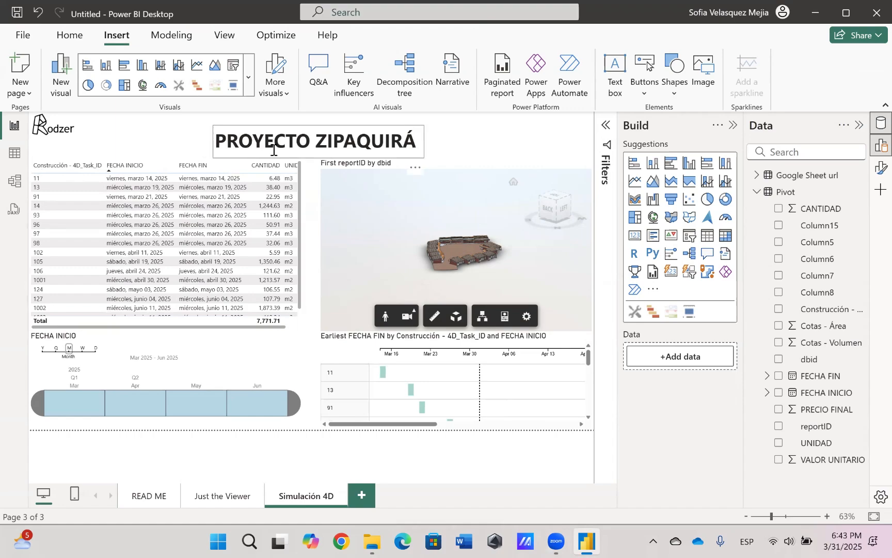
Reduce the task table's height from its upper edge to free space below the logo
left_click(297, 326)
left_click_drag(178, 160, 178, 206)
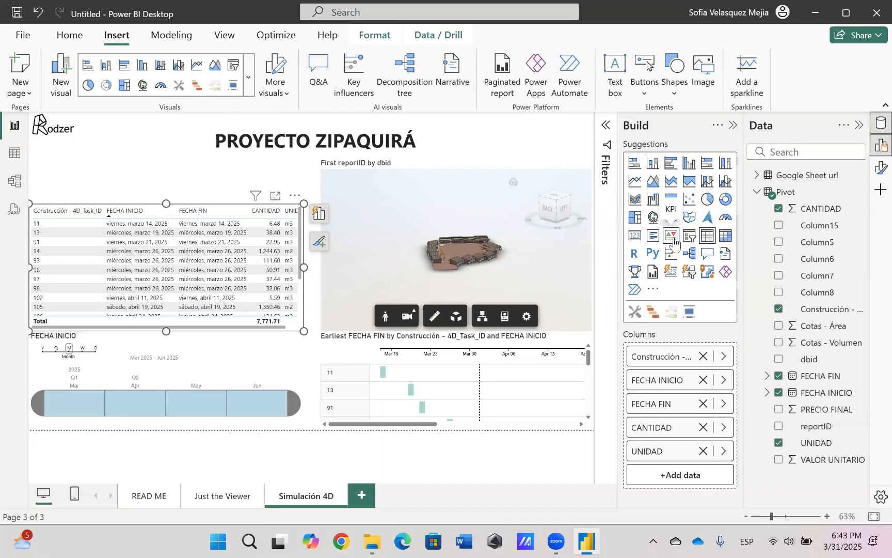
left_click(124, 179)
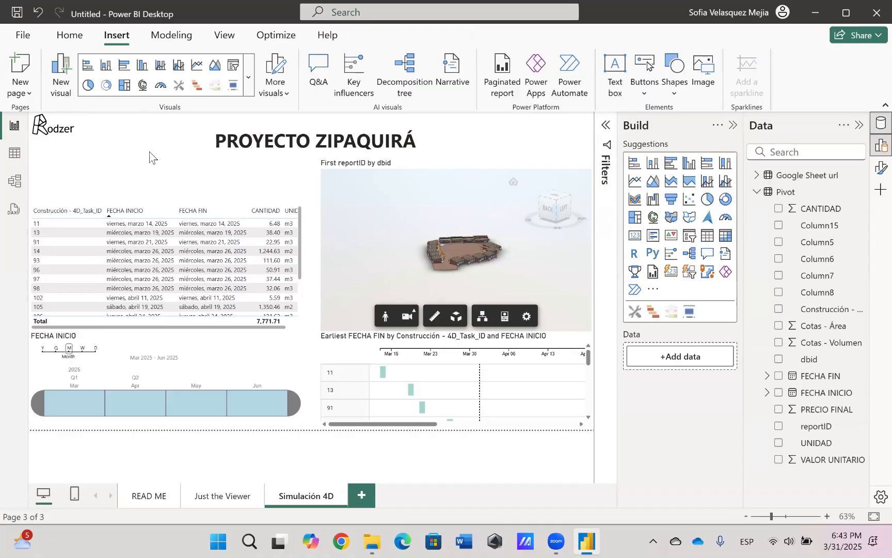
Add a card showing Cotas - Área above the task table and narrow it to about half the table's width
left_click(635, 236)
left_click_drag(144, 117, 120, 156)
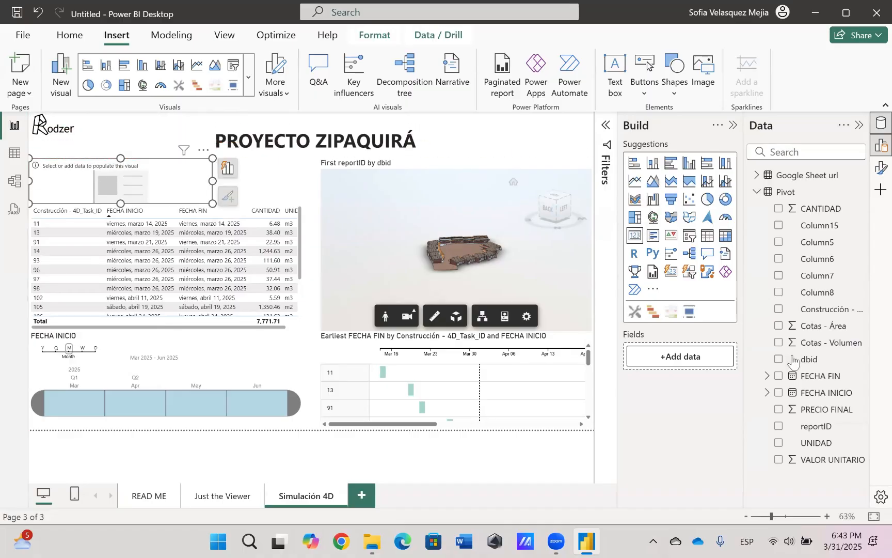
left_click_drag(823, 330, 708, 365)
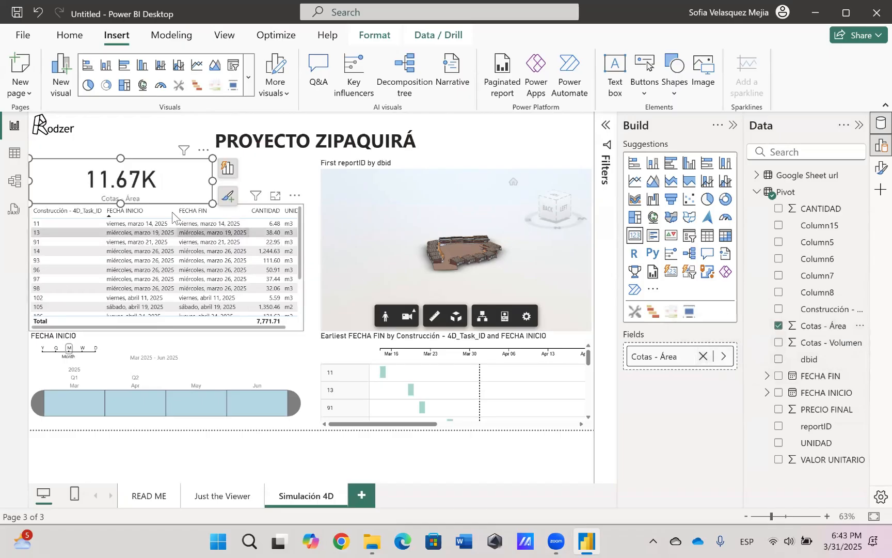
left_click_drag(213, 181, 172, 186)
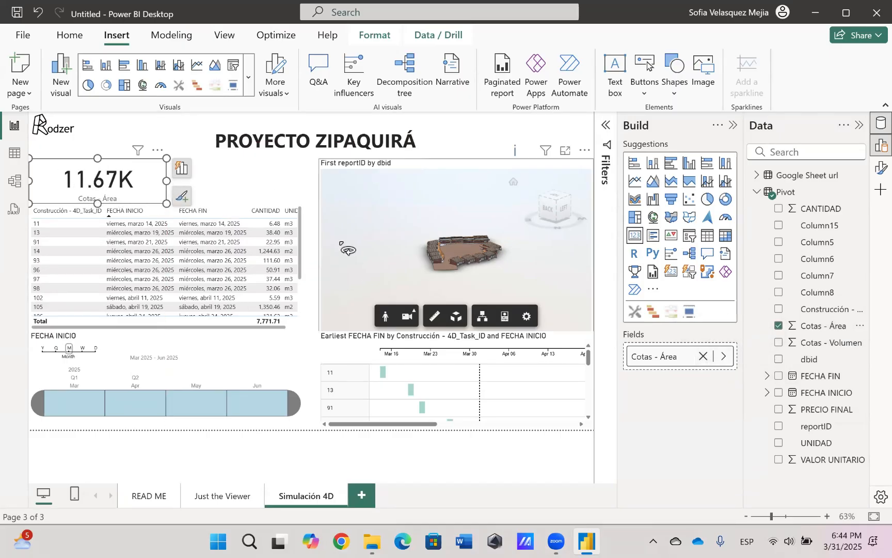
Add a second card showing Cotas - Volumen and fit it beside the Cotas - Área card above the task table
left_click(241, 176)
left_click(634, 235)
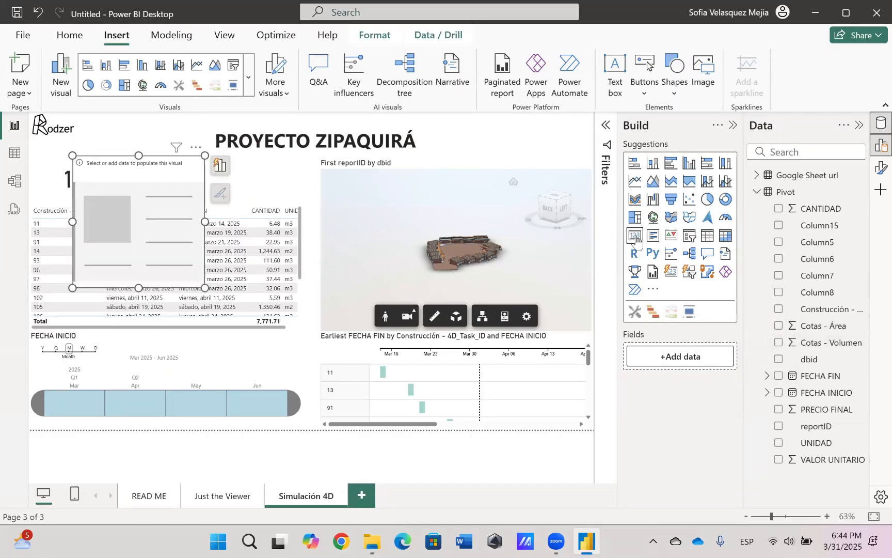
left_click_drag(842, 343, 708, 358)
left_click_drag(139, 155, 186, 175)
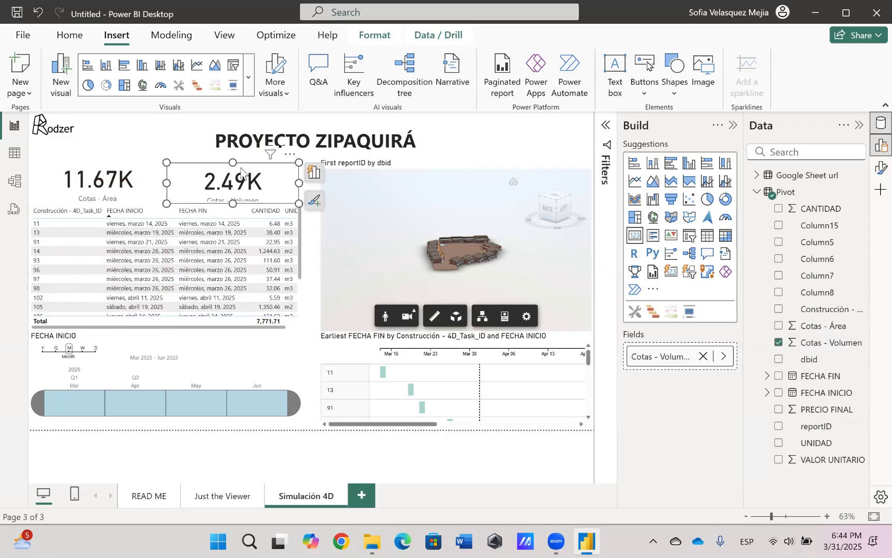
left_click(168, 128)
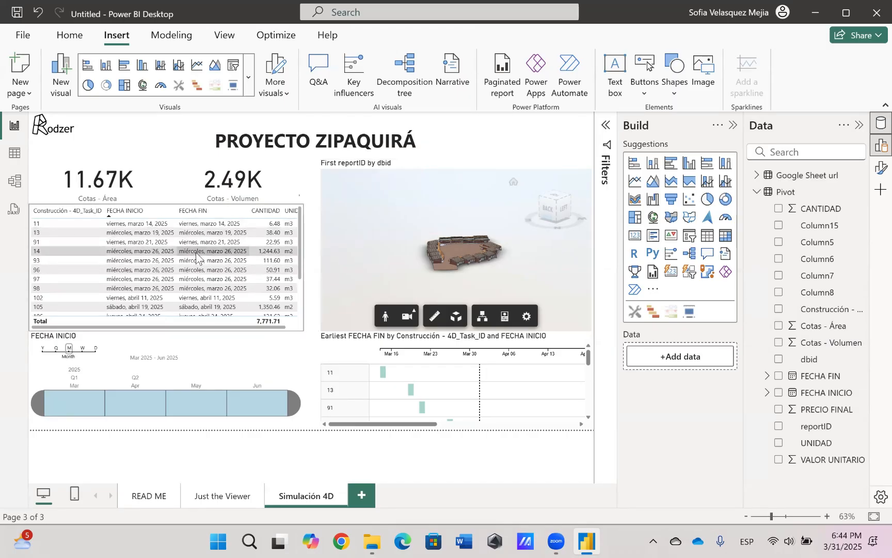
left_click_drag(483, 273, 468, 279)
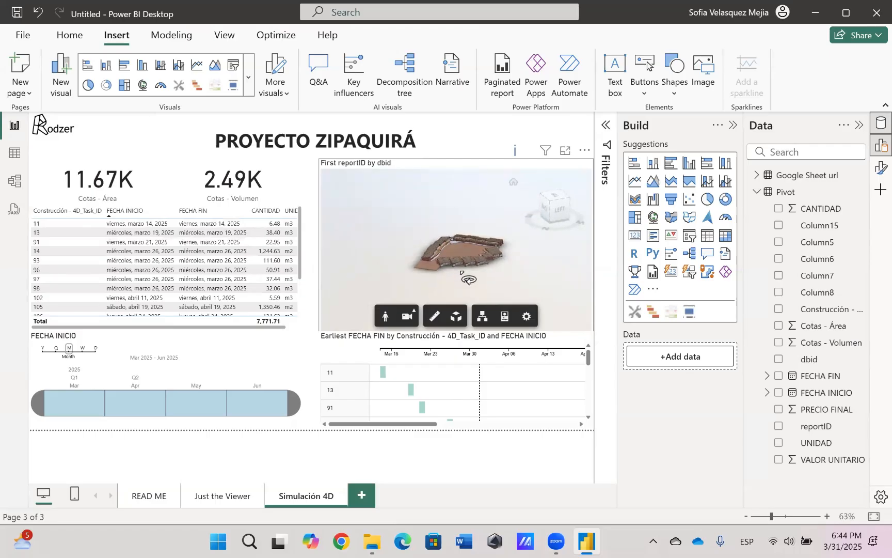
scroll(468, 279, "up", 5)
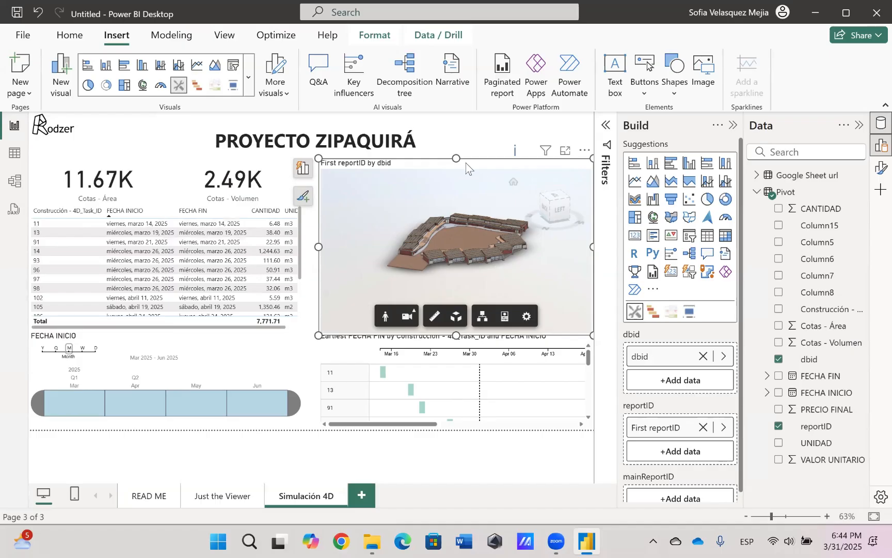
left_click(455, 130)
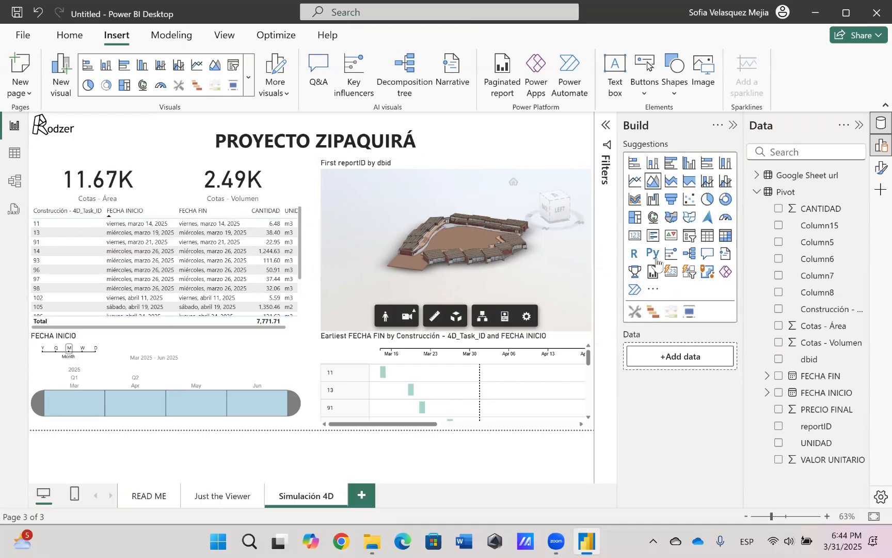
Find the Play Axis dynamic slicer among the available Power BI visuals and import it into the report
left_click(656, 289)
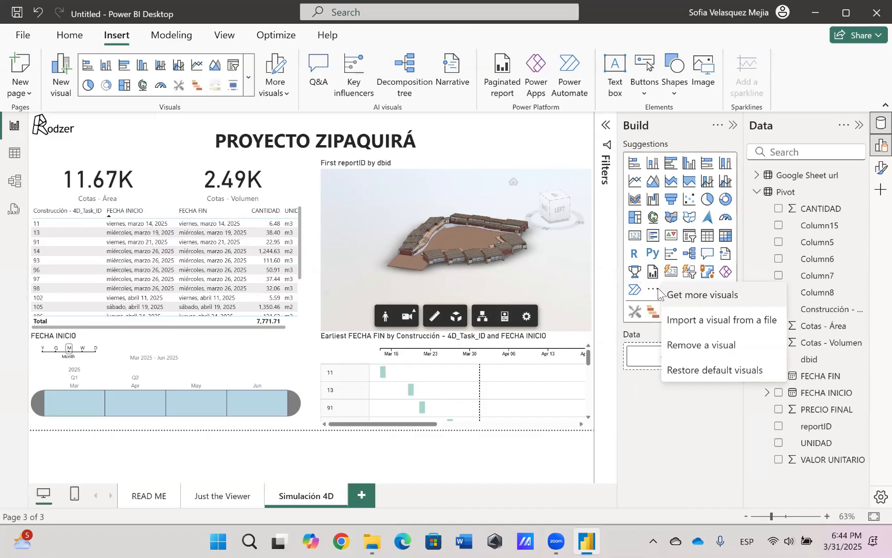
left_click(705, 294)
left_click(753, 124)
type("play axis")
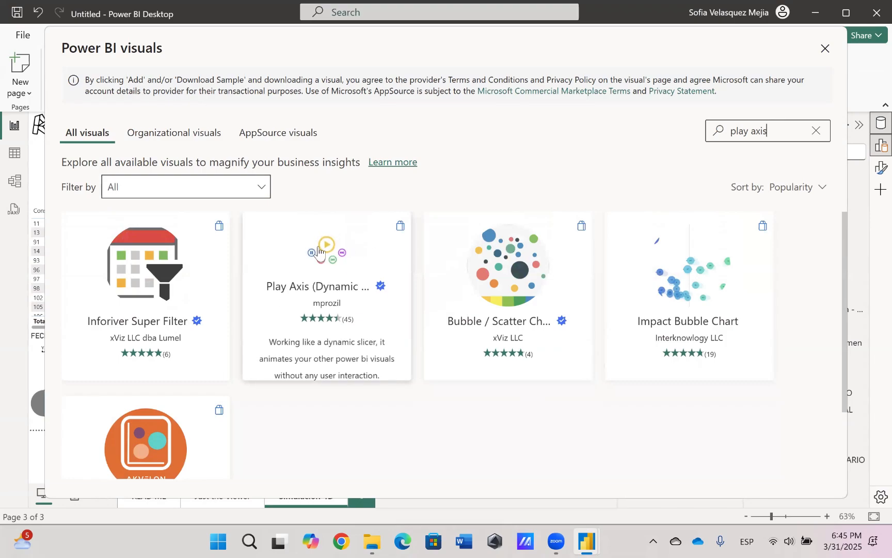
left_click(320, 254)
left_click(140, 248)
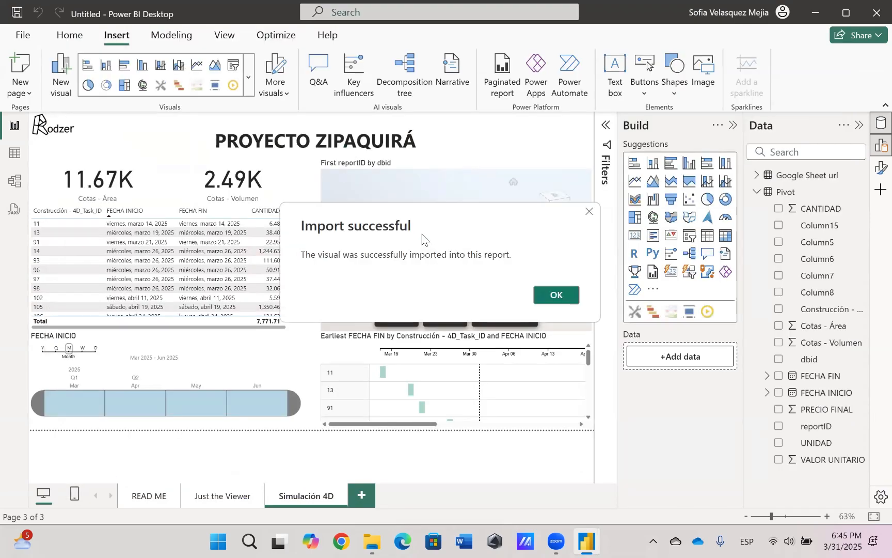
left_click(557, 294)
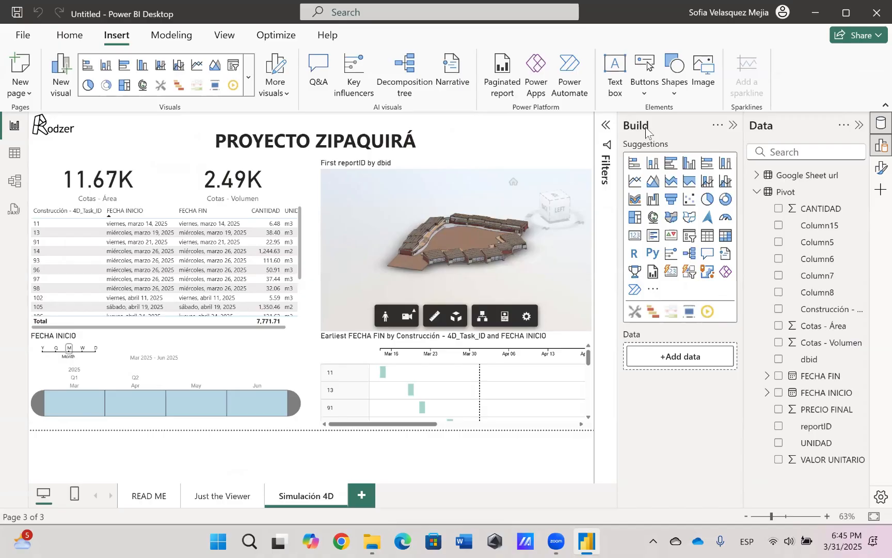
Add a Play Axis visual beside the title with FECHA INICIO as its field, keeping only the Month level
left_click(708, 312)
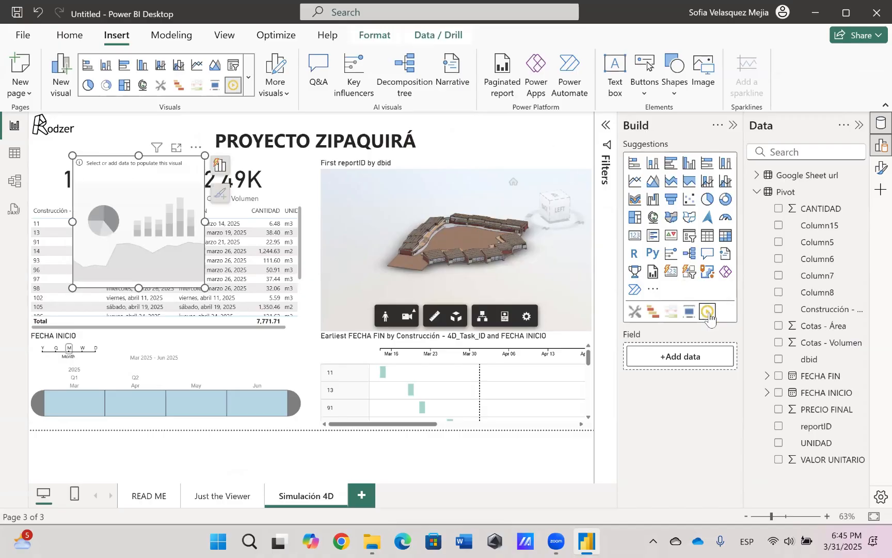
left_click_drag(163, 172, 543, 138)
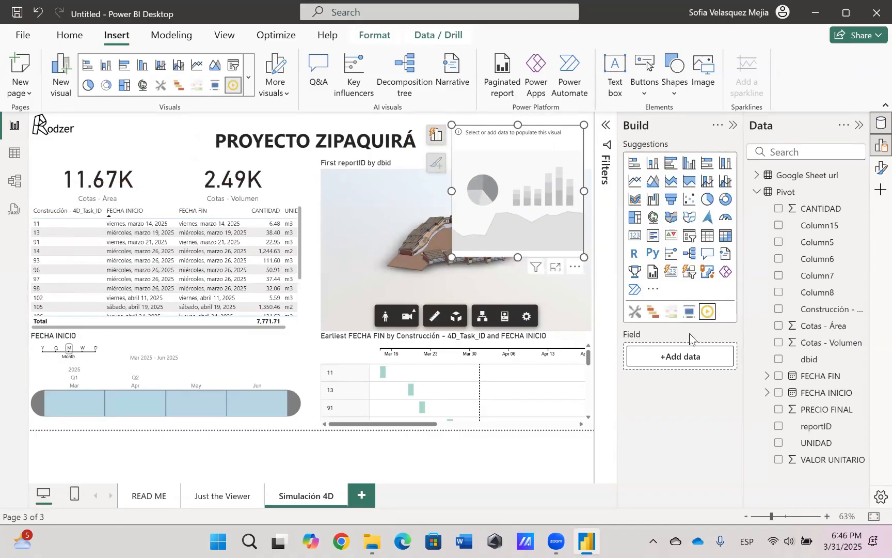
left_click_drag(829, 398, 697, 359)
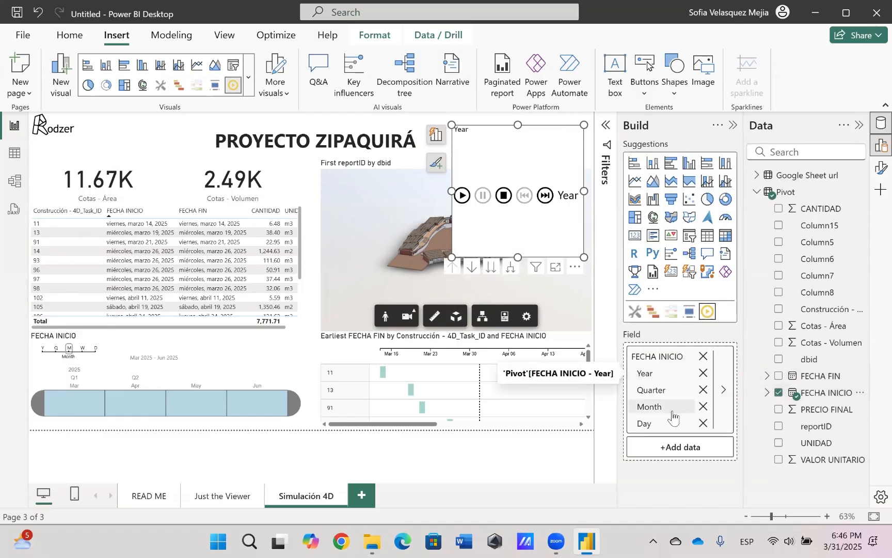
left_click(703, 373)
left_click(703, 373)
left_click(703, 389)
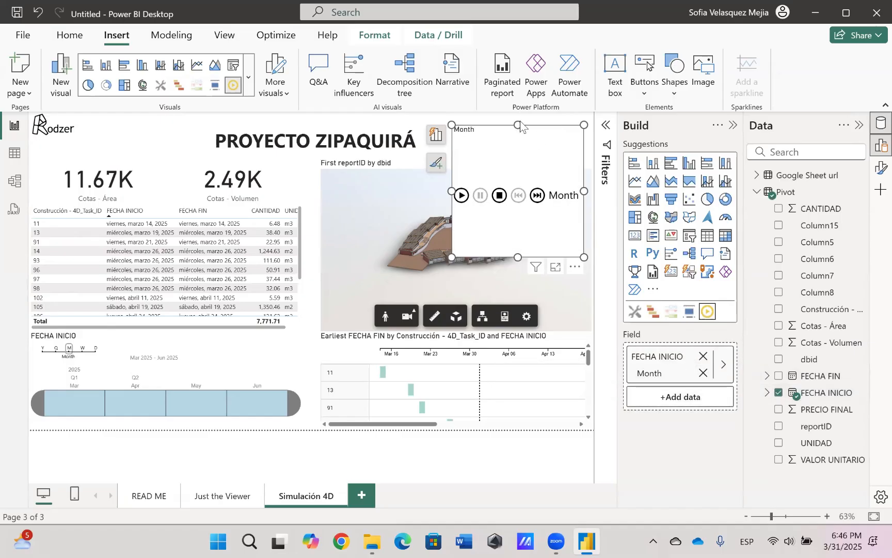
Shrink the Play Axis visual to a single row of controls and fit it beside the title, above the 3D viewer
left_click_drag(519, 258, 521, 161)
left_click_drag(538, 128, 543, 123)
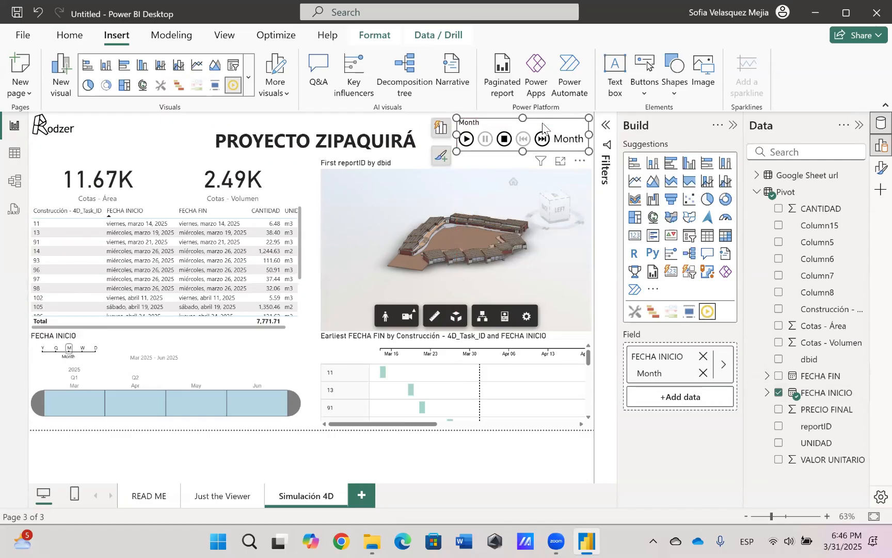
left_click(413, 127)
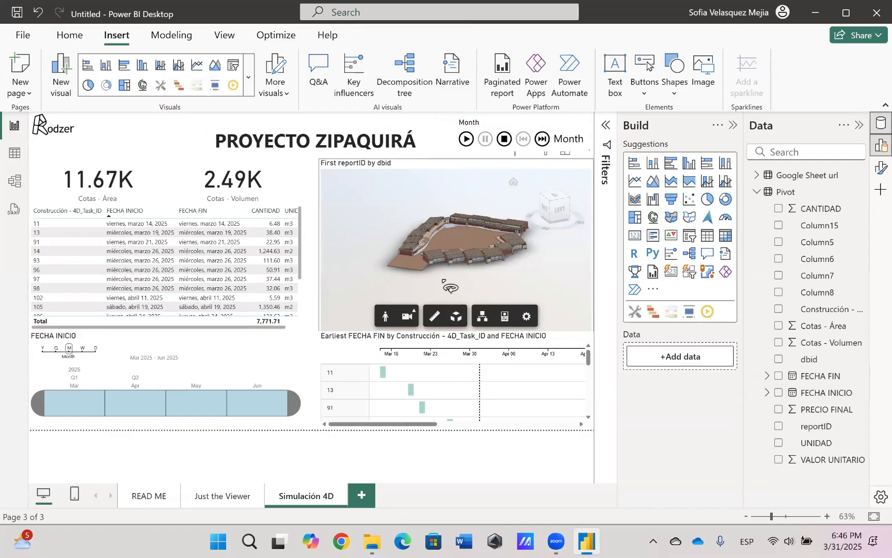
Play the month-by-month animation and examine the model in the 3D viewer
left_click(467, 144)
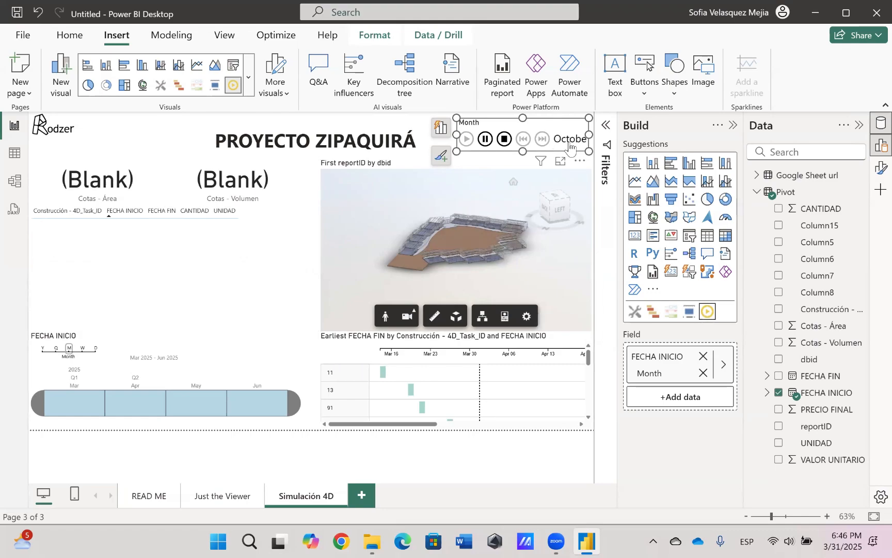
left_click(144, 127)
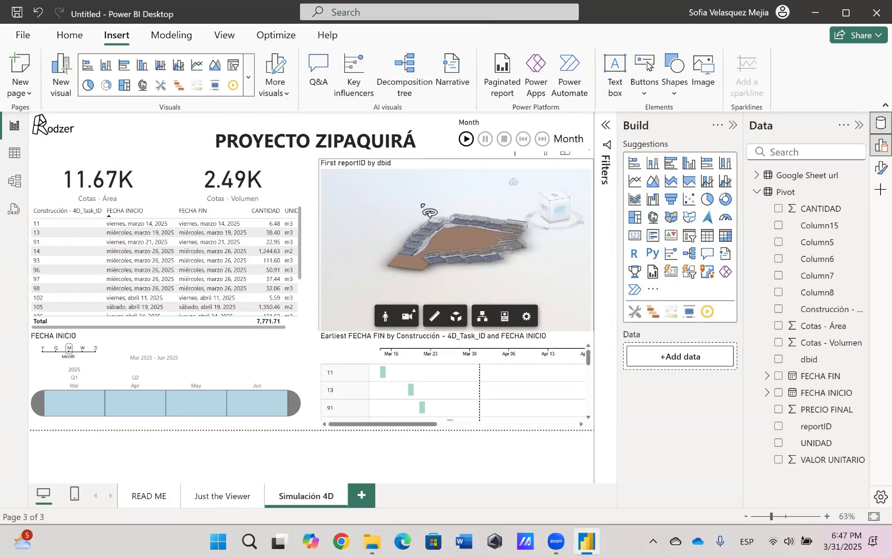
left_click_drag(482, 250, 479, 236)
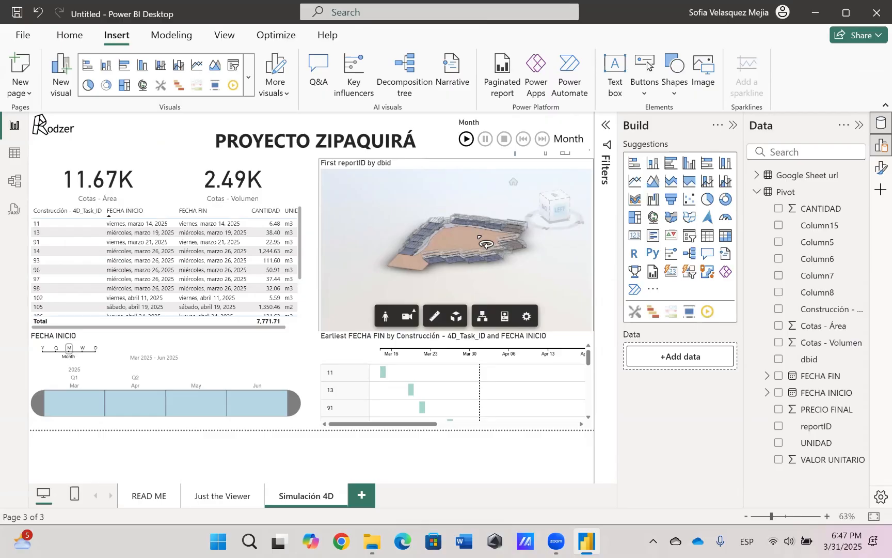